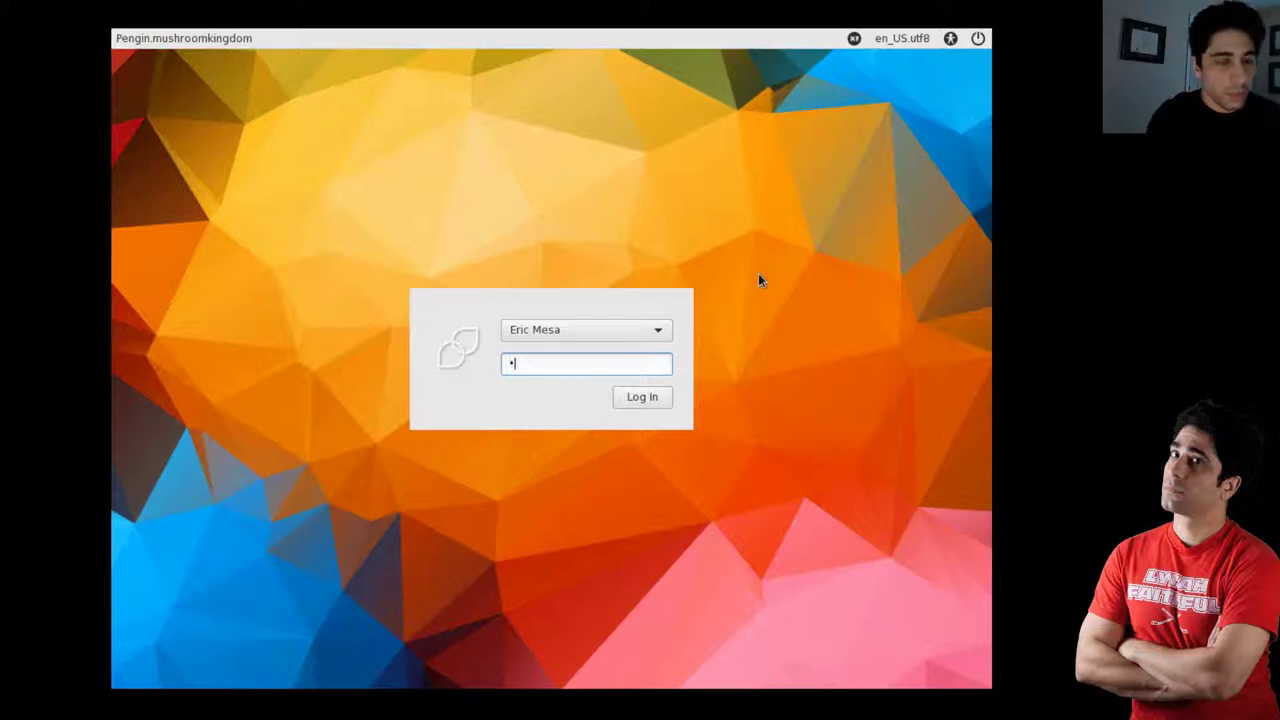
Log in to the desktop with the account password and dismiss the network connection notification
type("***********")
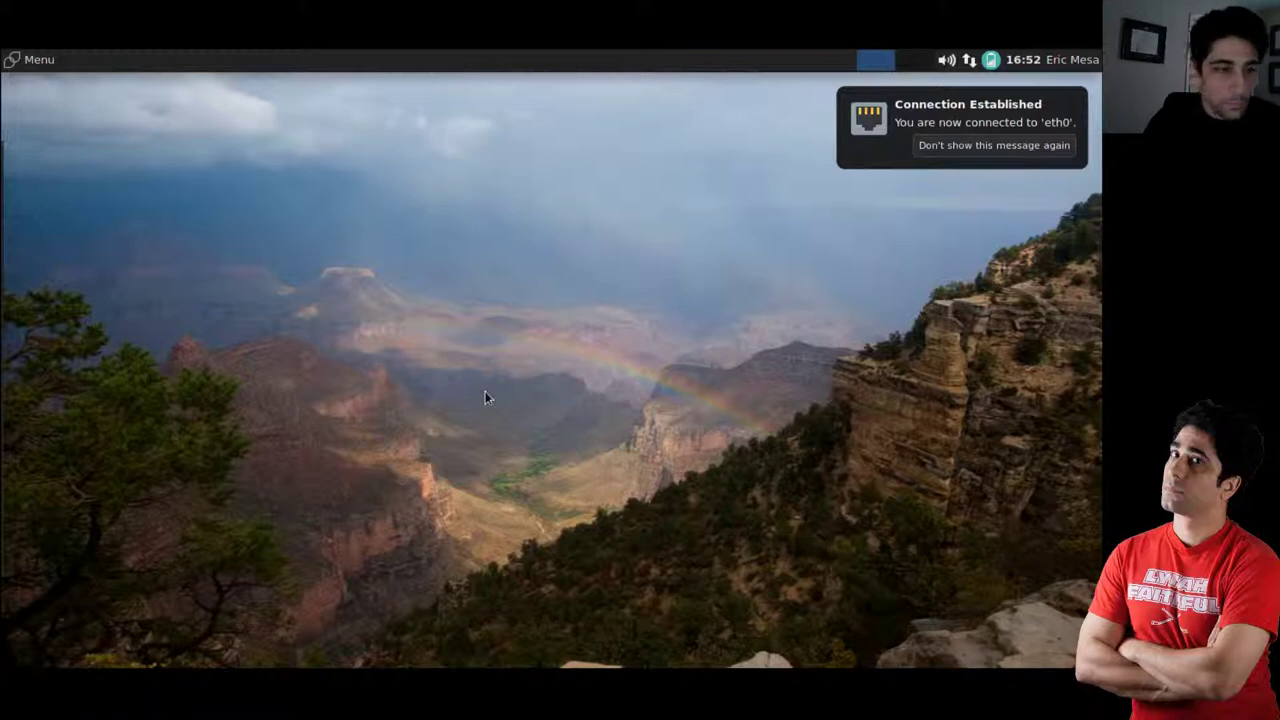
left_click(1057, 106)
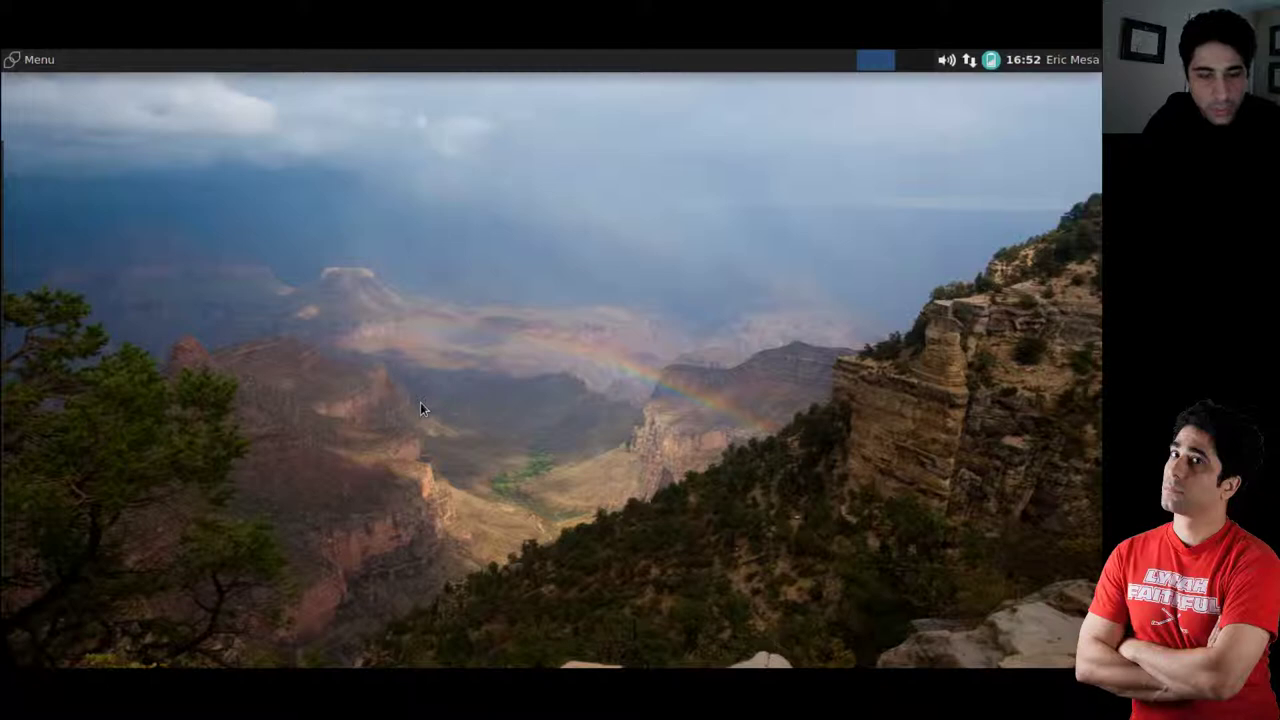
mouse_move(5, 308)
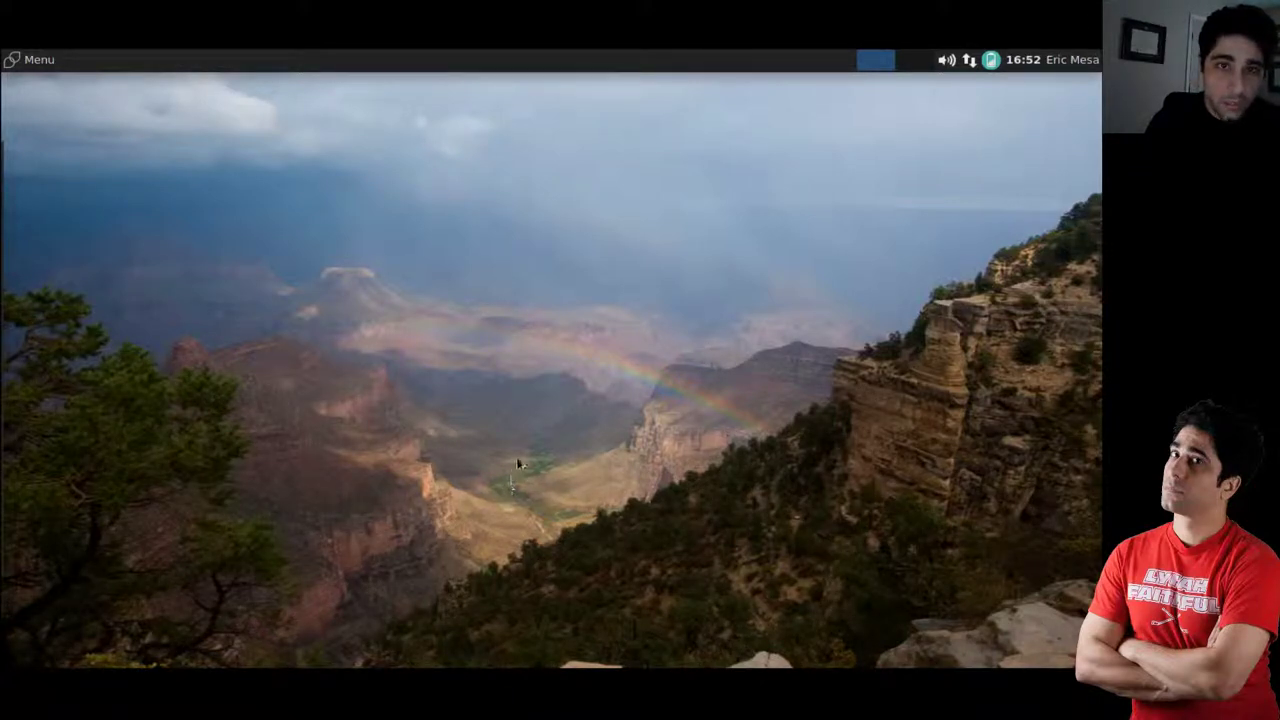
left_click(991, 60)
left_click(843, 275)
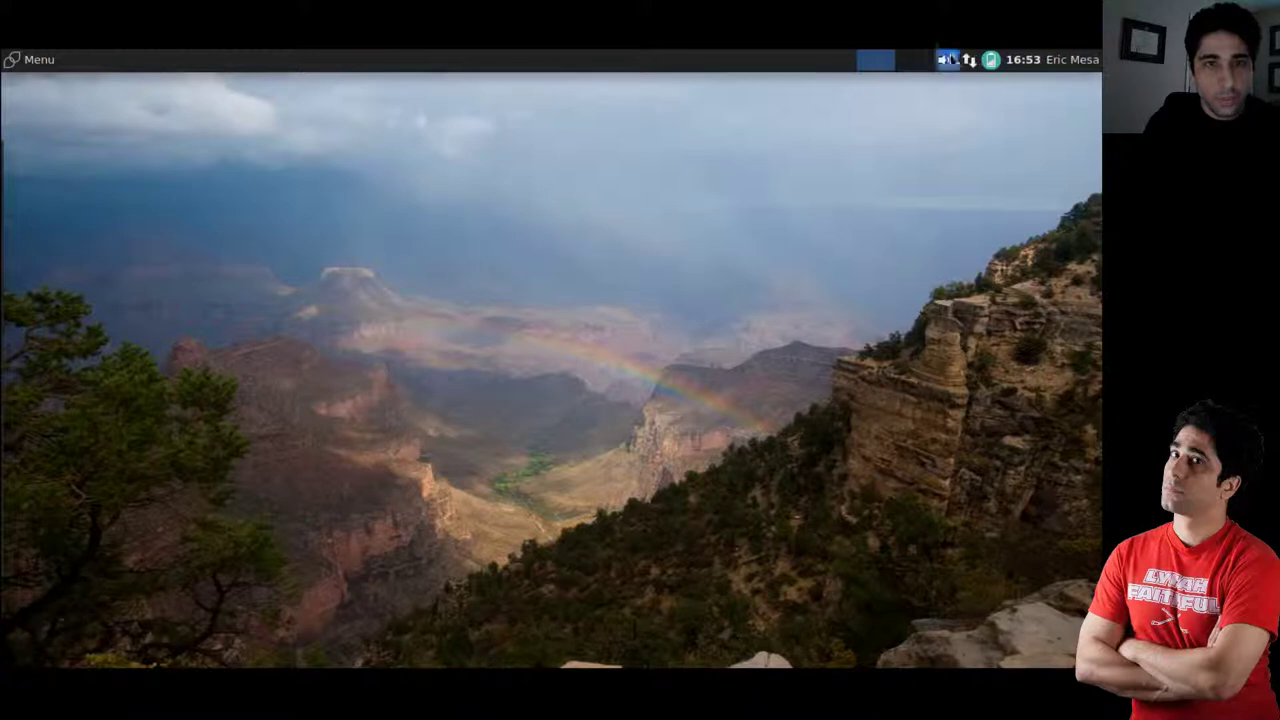
left_click(916, 62)
left_click(880, 62)
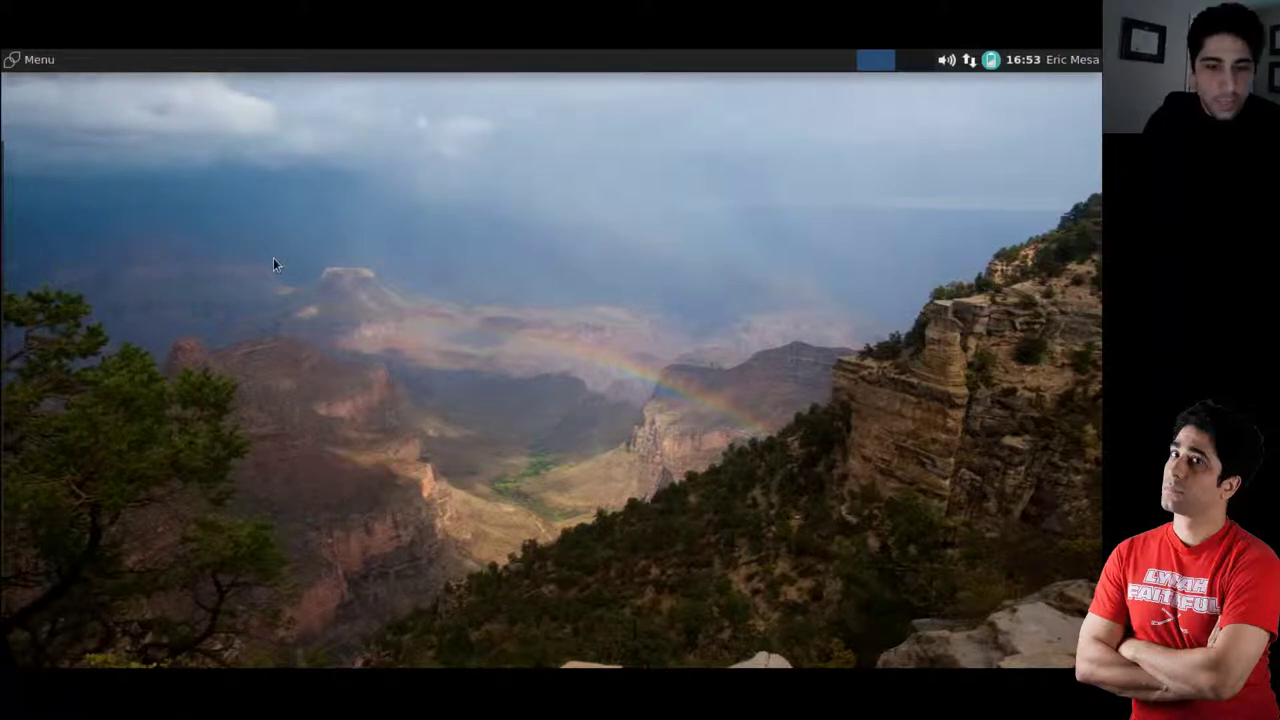
Browse the installed applications by category, including Accessories, Internet, Graphics and Office
left_click(30, 60)
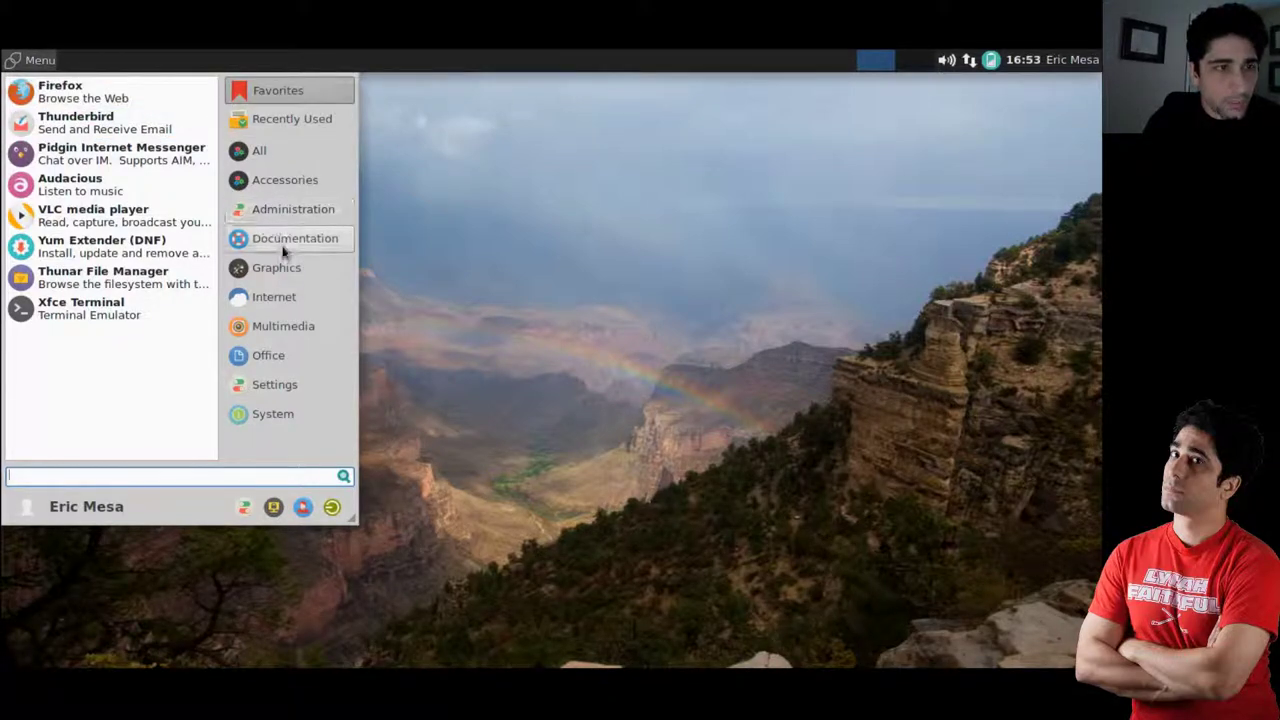
left_click(302, 184)
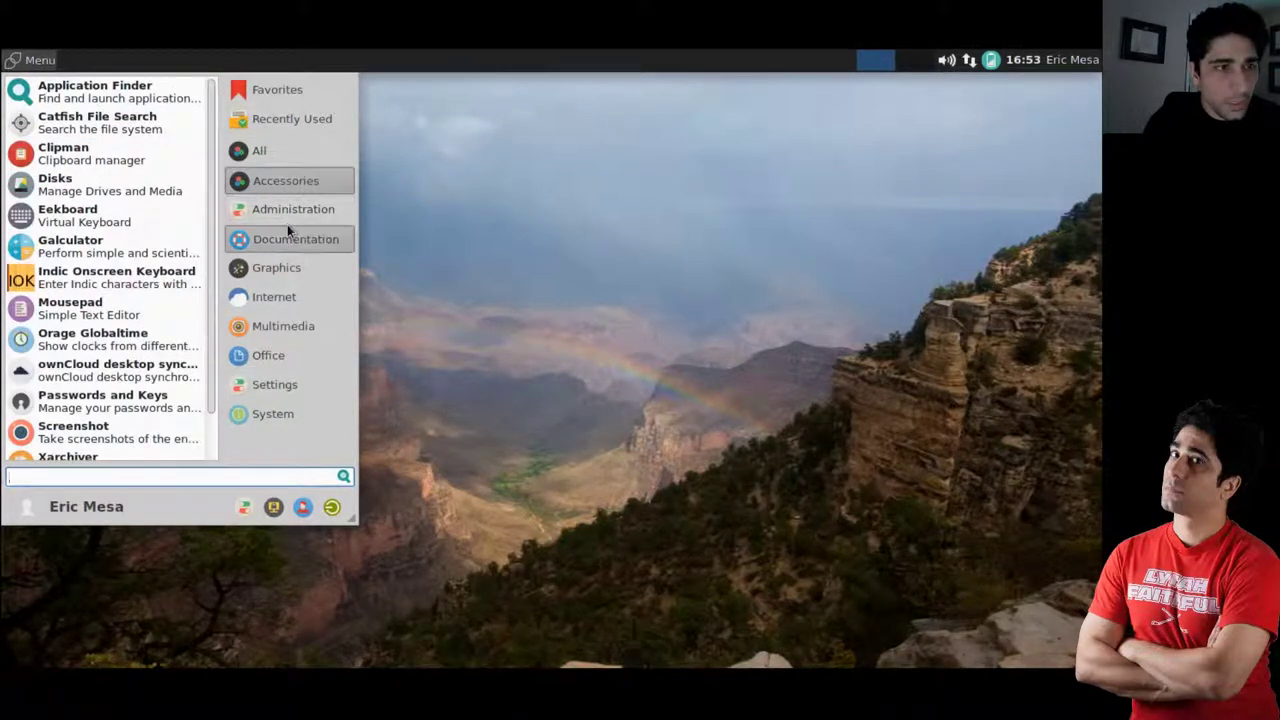
left_click(287, 230)
left_click(291, 286)
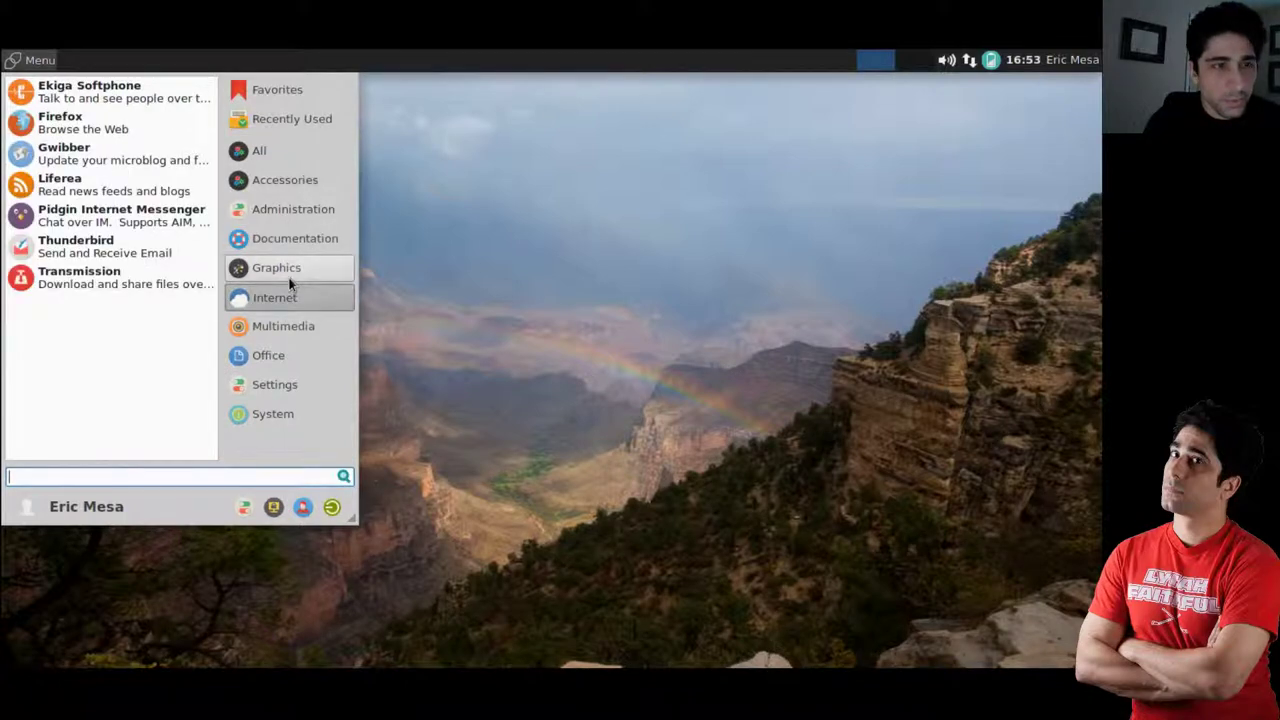
left_click(289, 279)
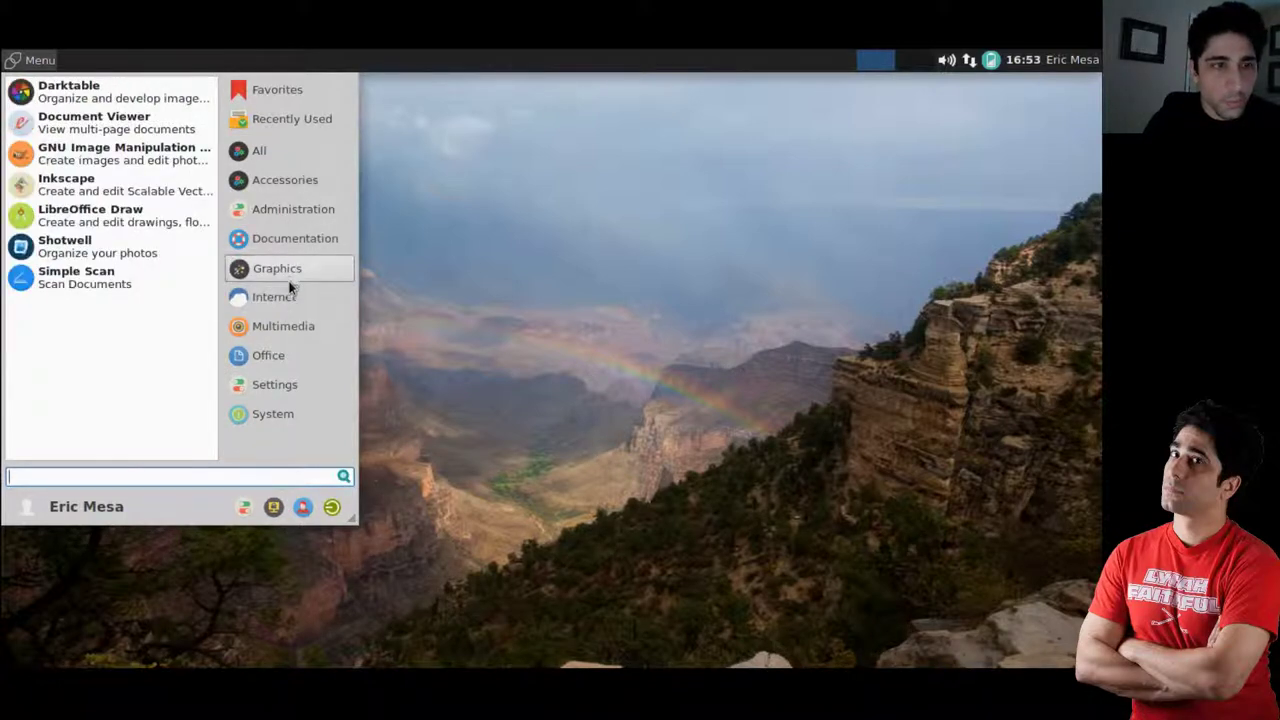
left_click(298, 355)
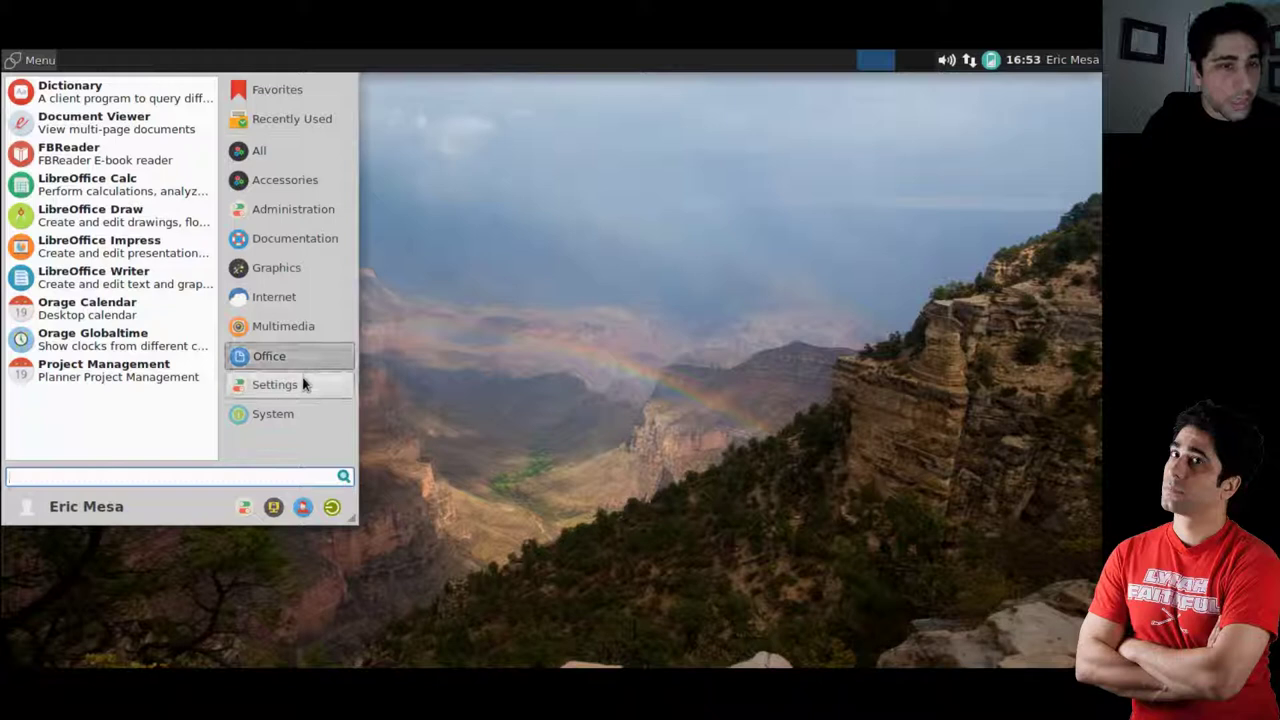
left_click(294, 238)
left_click(288, 181)
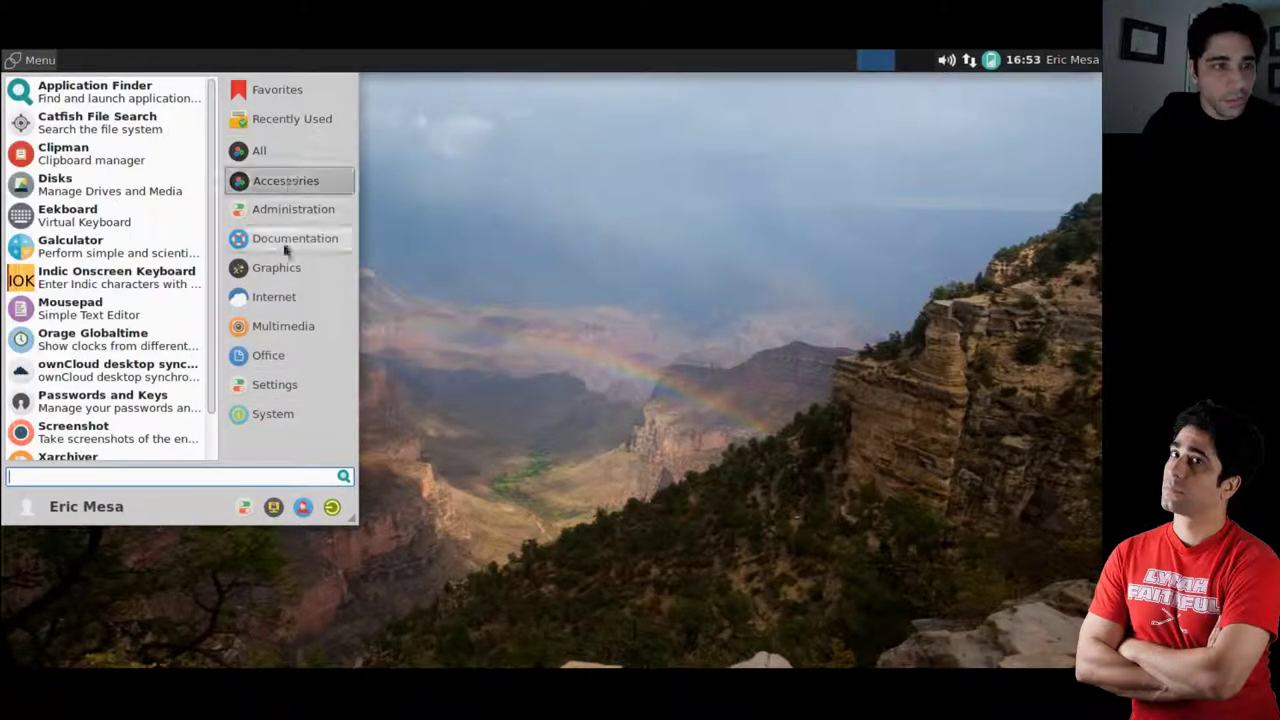
Search the installed applications for "fire", clear the search and view the favorite applications
type("fire")
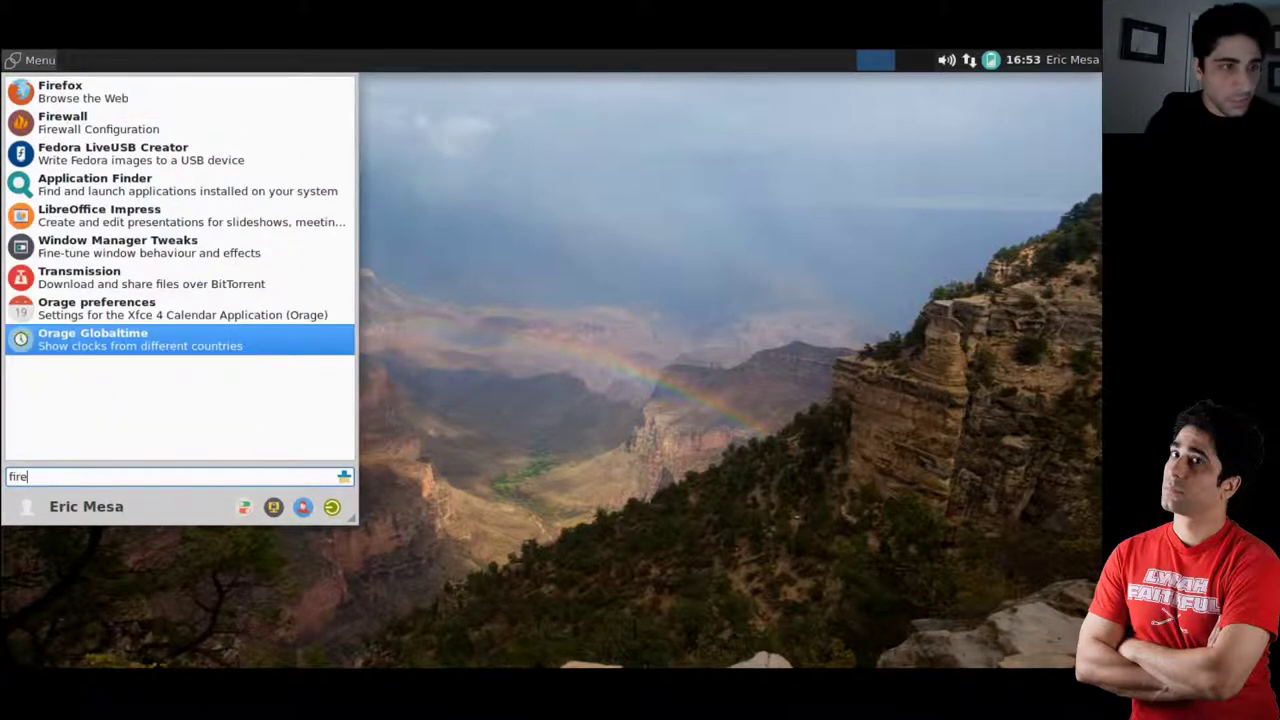
key("BackSpace")
key("BackSpace")
key("BackSpace")
key("BackSpace")
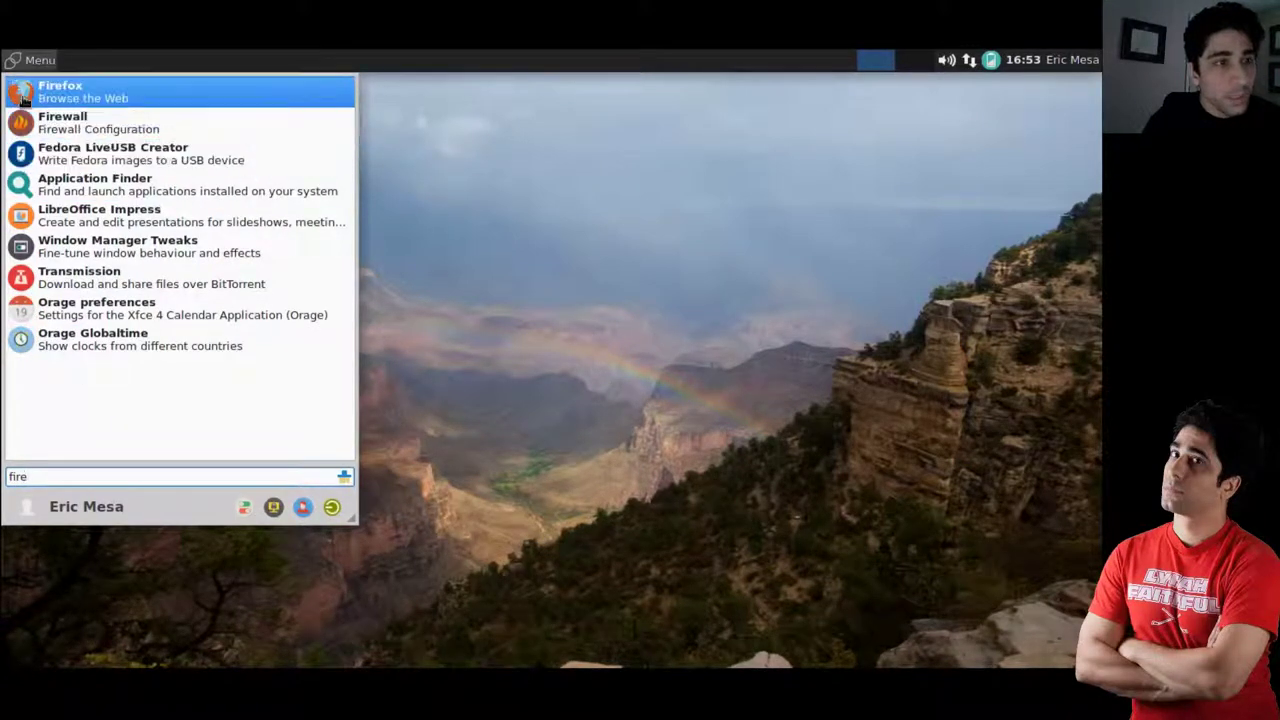
left_click(585, 402)
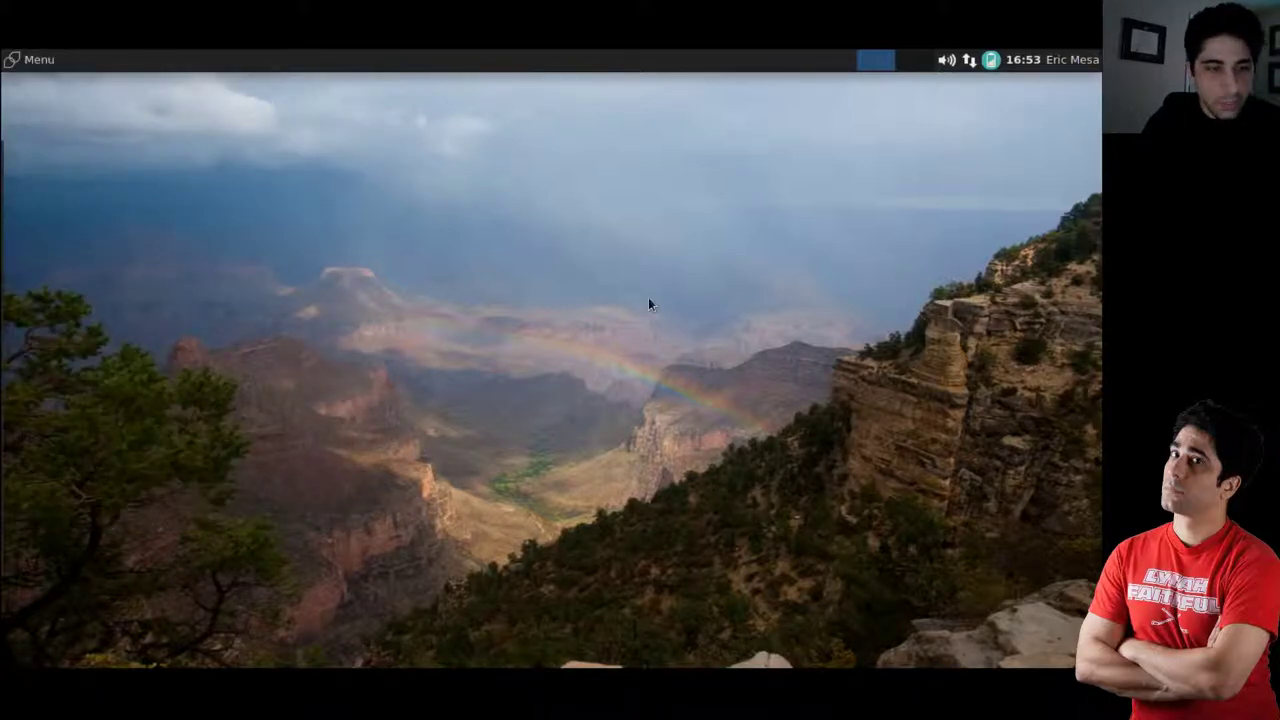
left_click(30, 62)
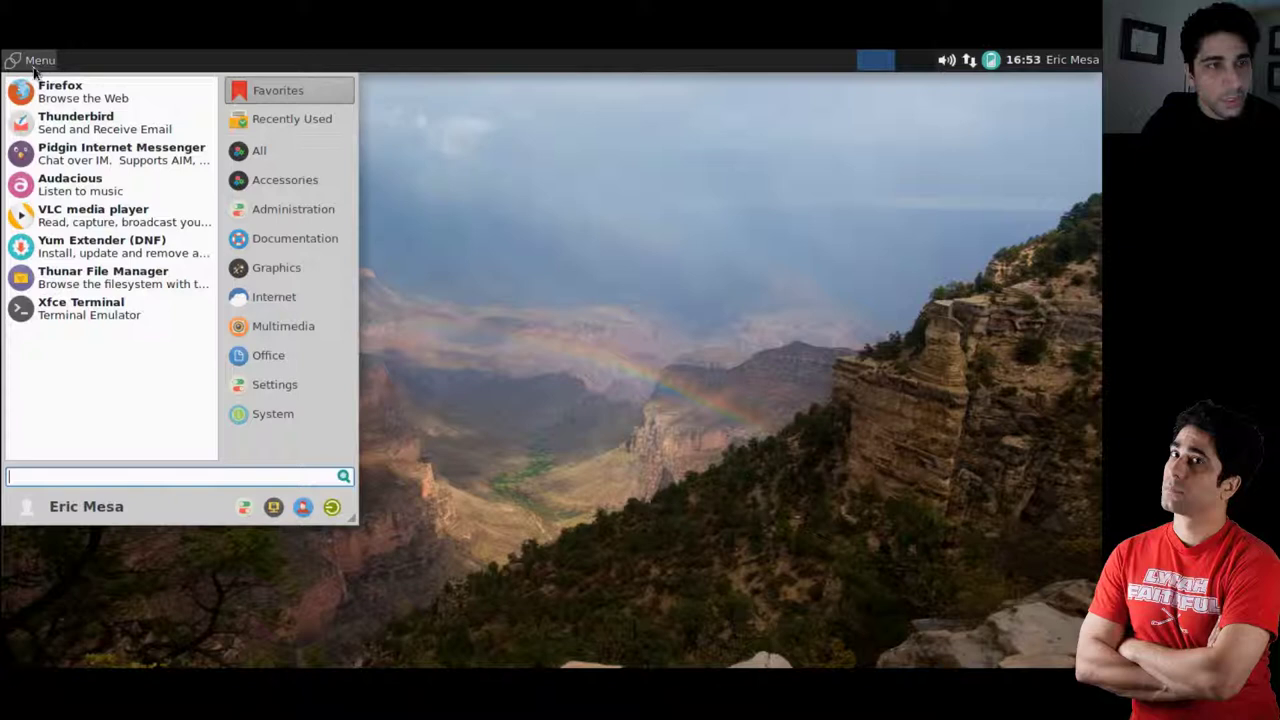
left_click(453, 532)
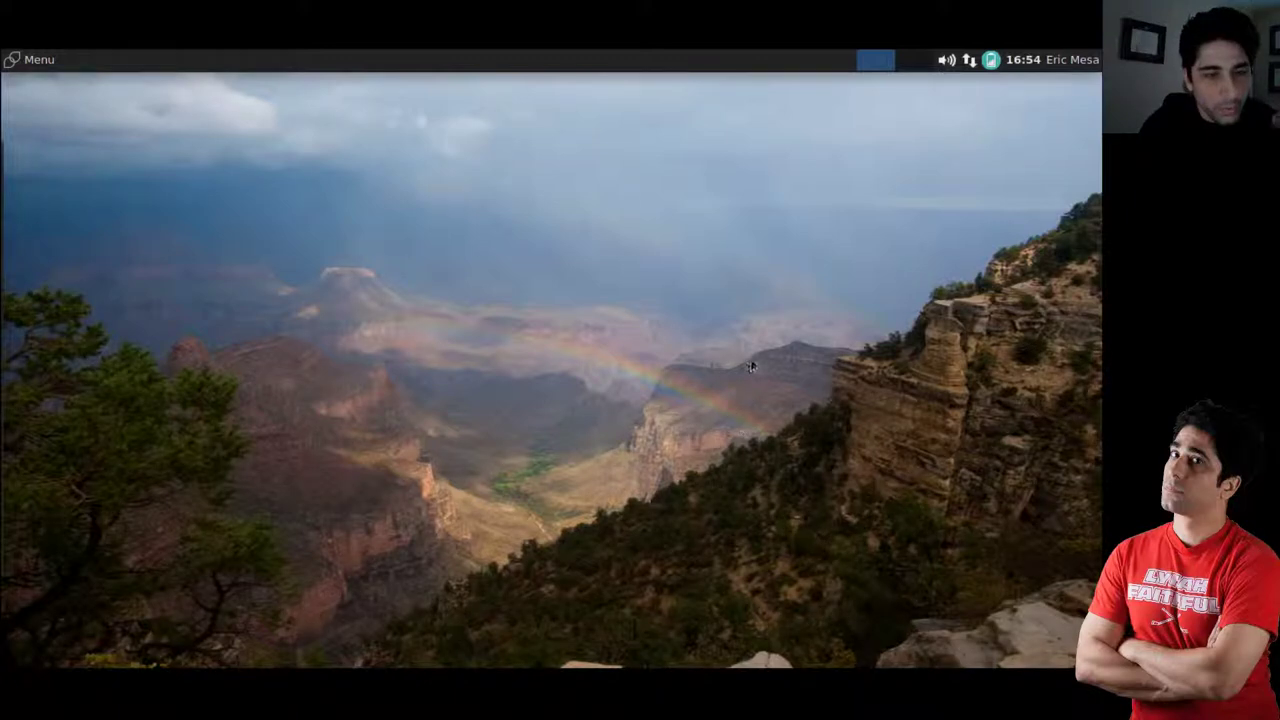
Launch Yum Extender (DNF) from the favorite applications
left_click(40, 62)
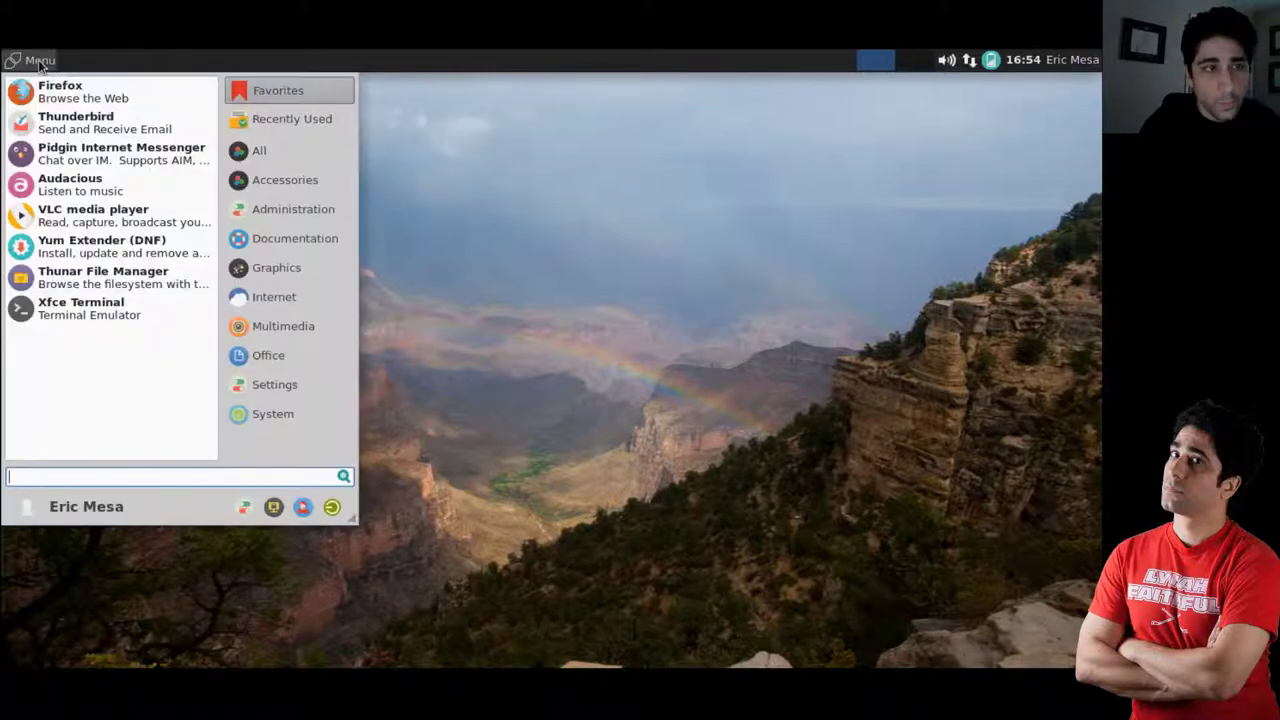
left_click(178, 252)
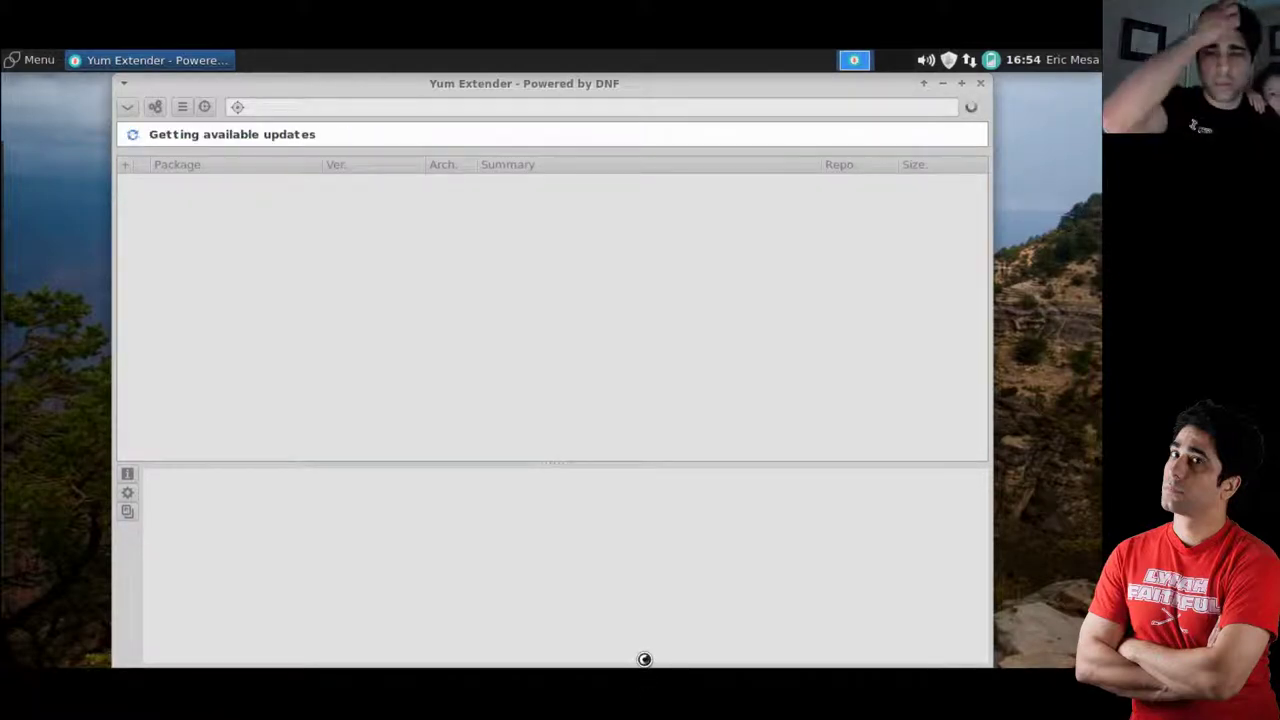
Examine the applications offered directly from the desktop background, including the System and Multimedia categories
right_click(30, 160)
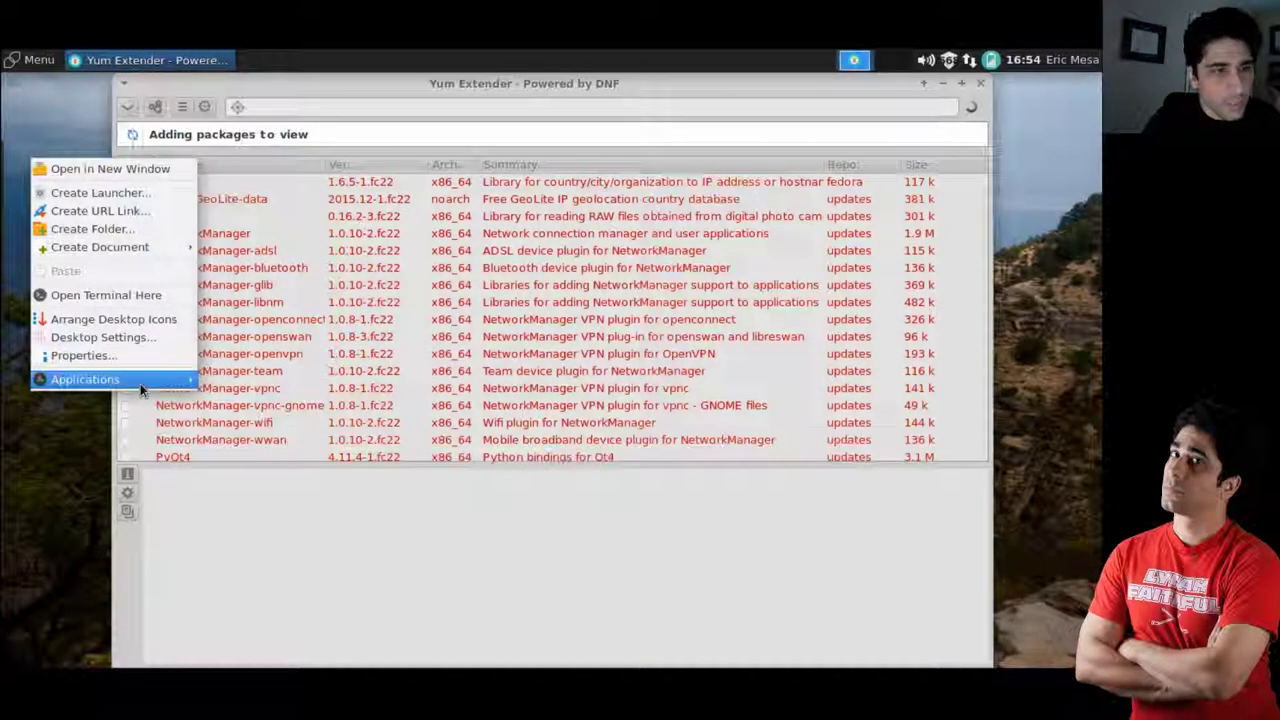
mouse_move(140, 383)
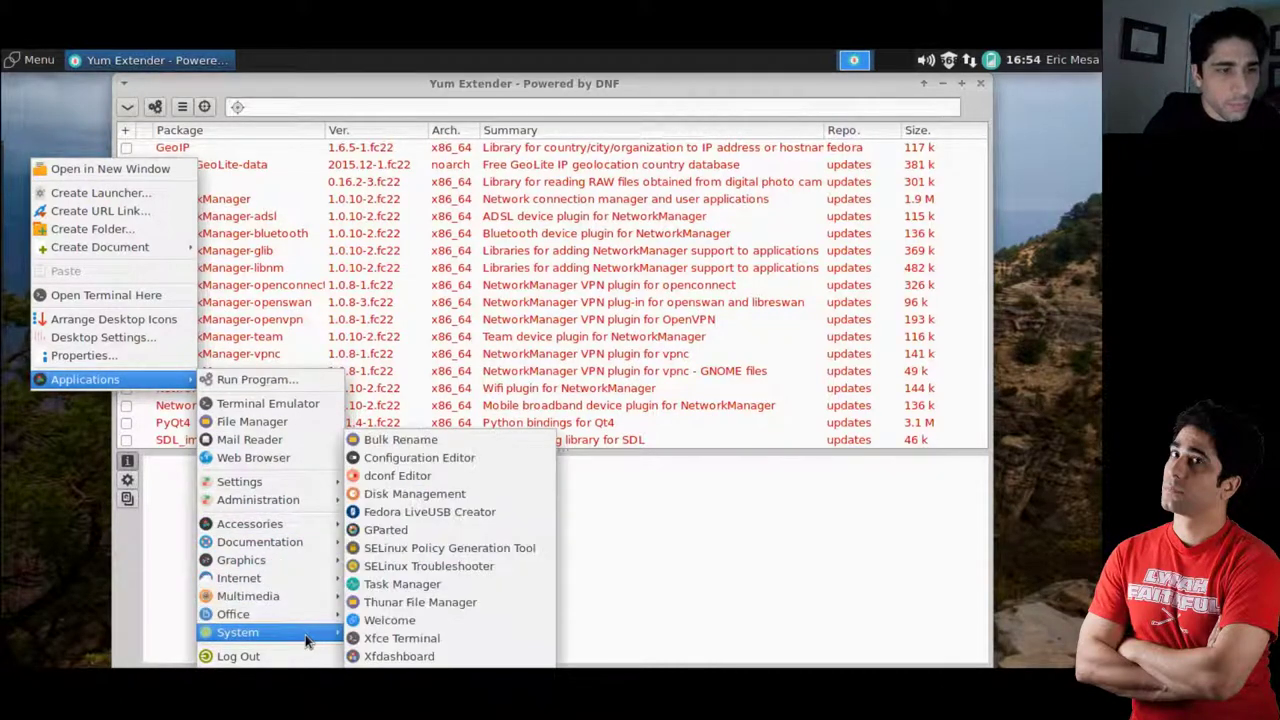
mouse_move(308, 548)
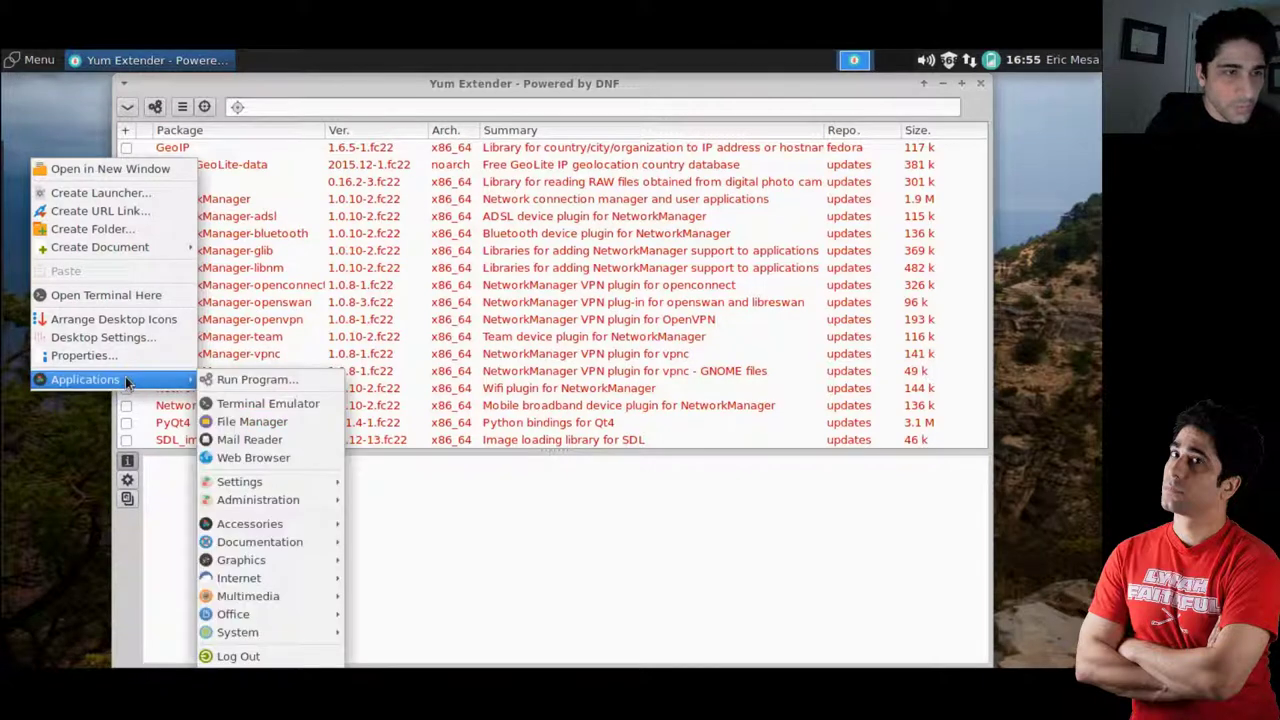
mouse_move(280, 596)
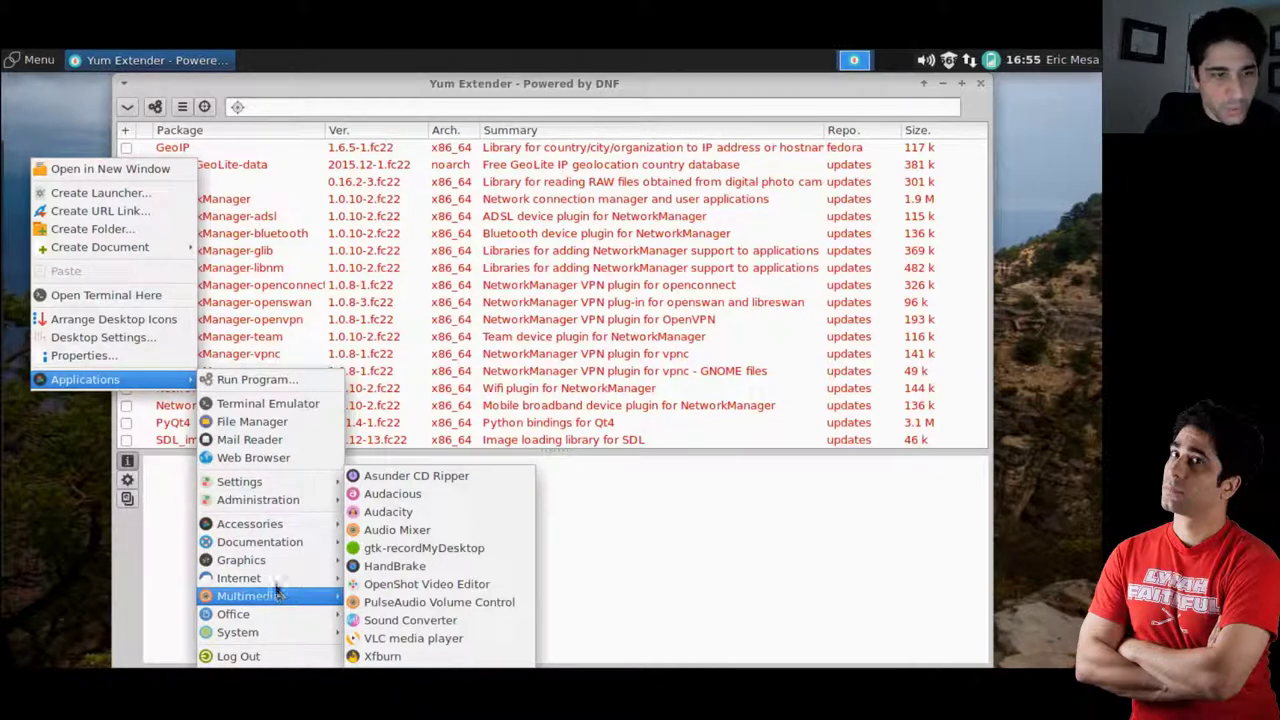
key("Escape")
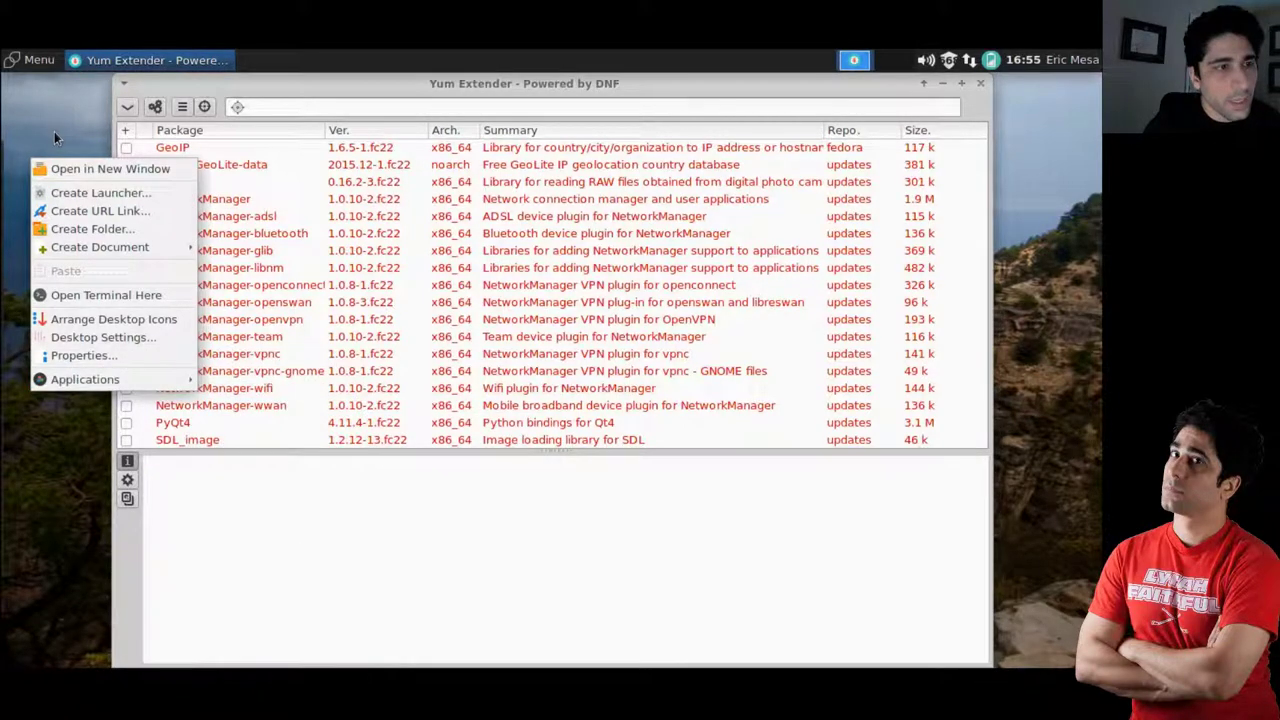
left_click(54, 131)
Bring up the Application Finder and close it without launching a program
left_click(18, 60)
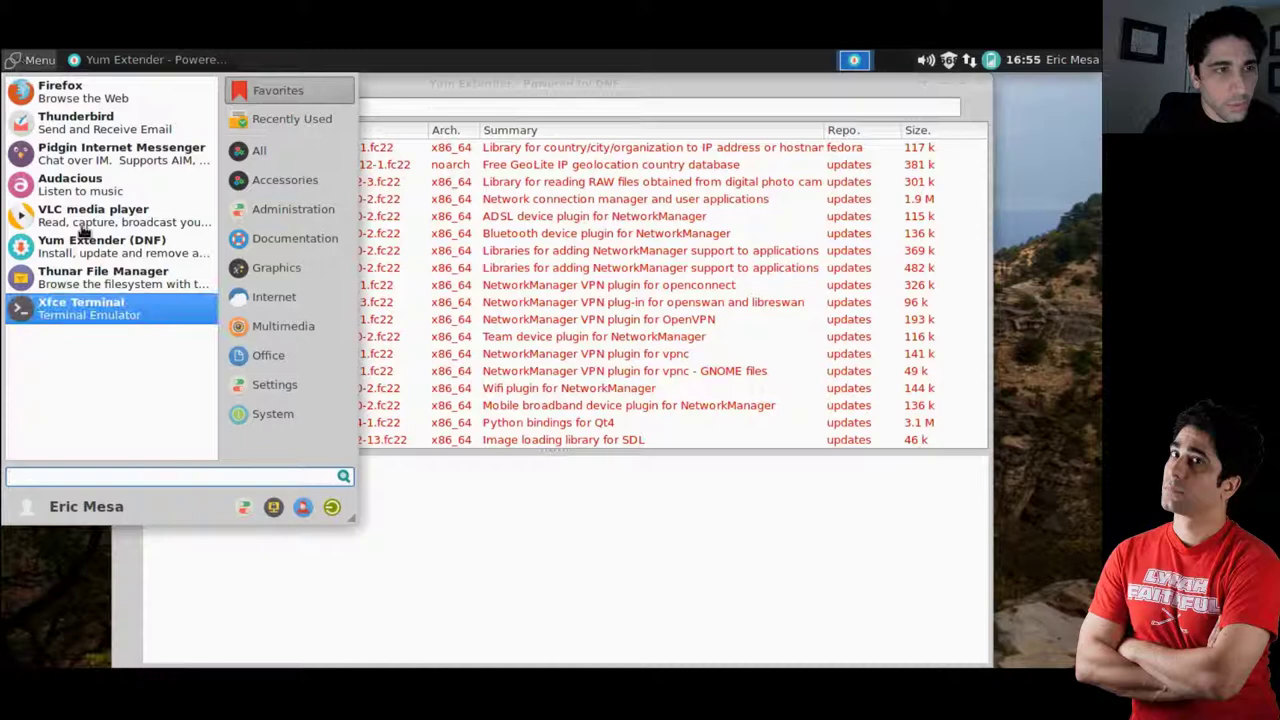
left_click(16, 60)
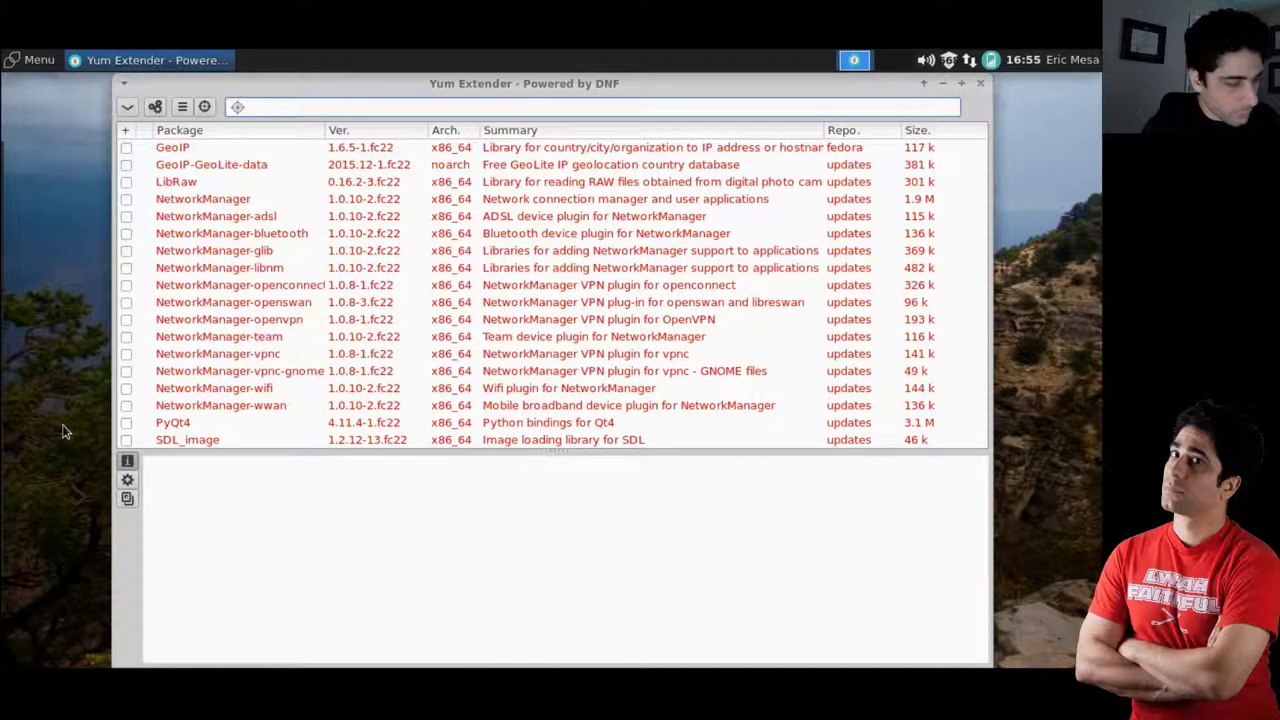
key("alt+F2")
type("firefox")
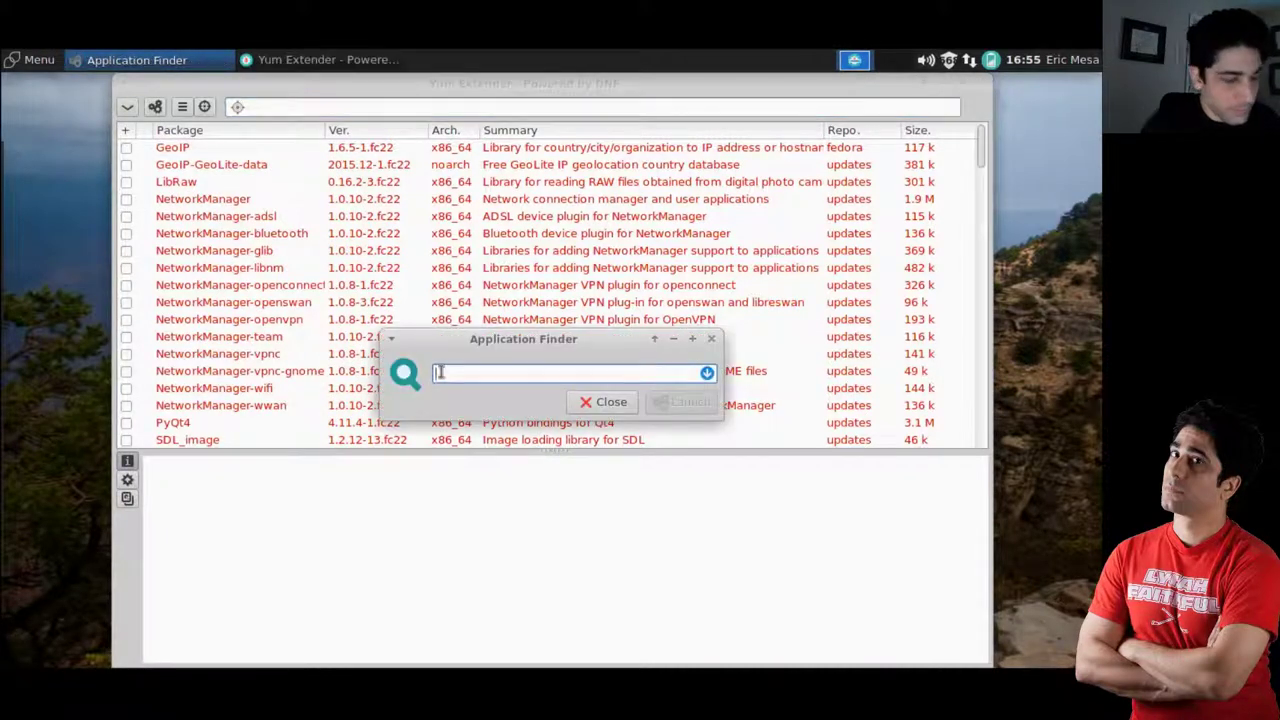
left_click(606, 401)
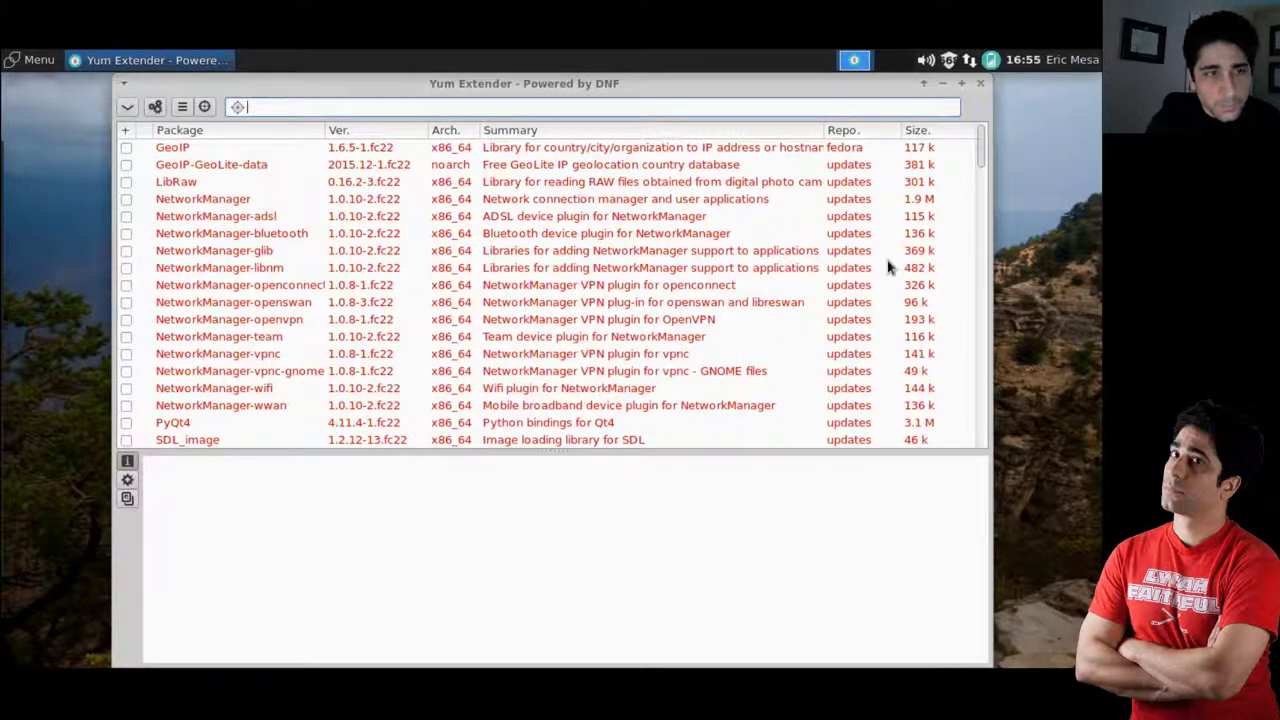
Close Yum Extender and launch it again from the favorite applications
mouse_move(949, 64)
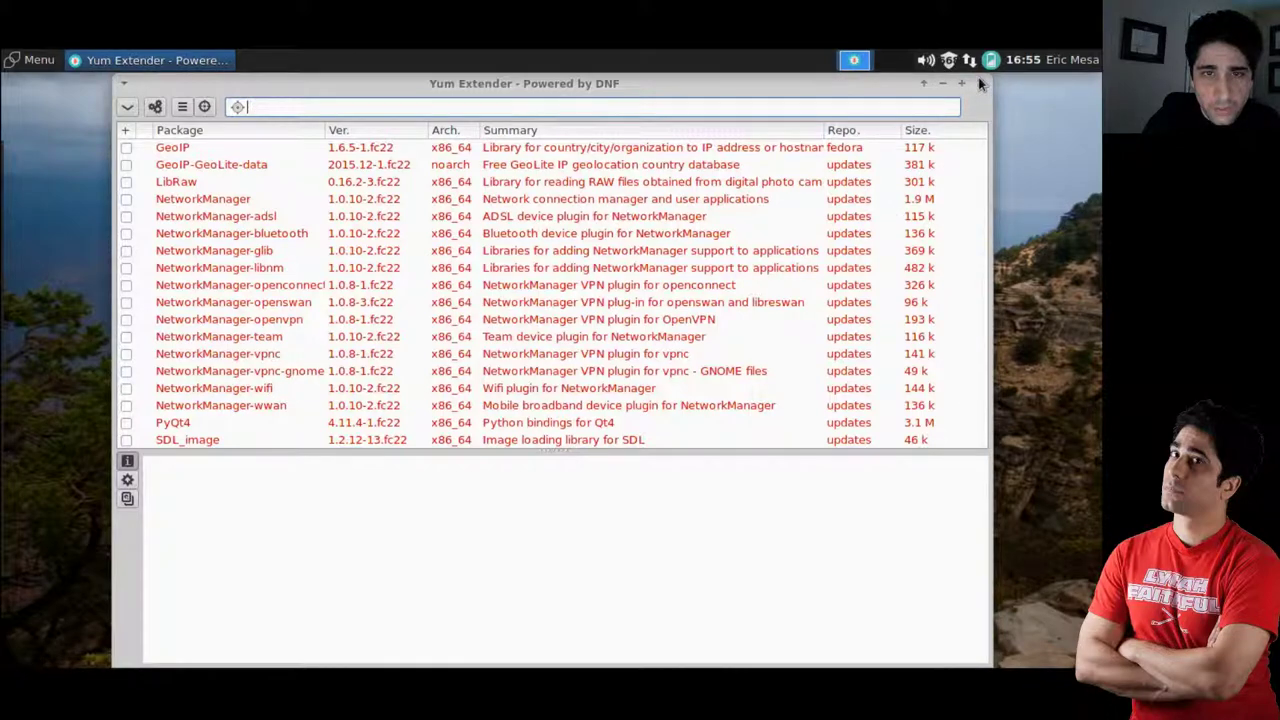
left_click(980, 84)
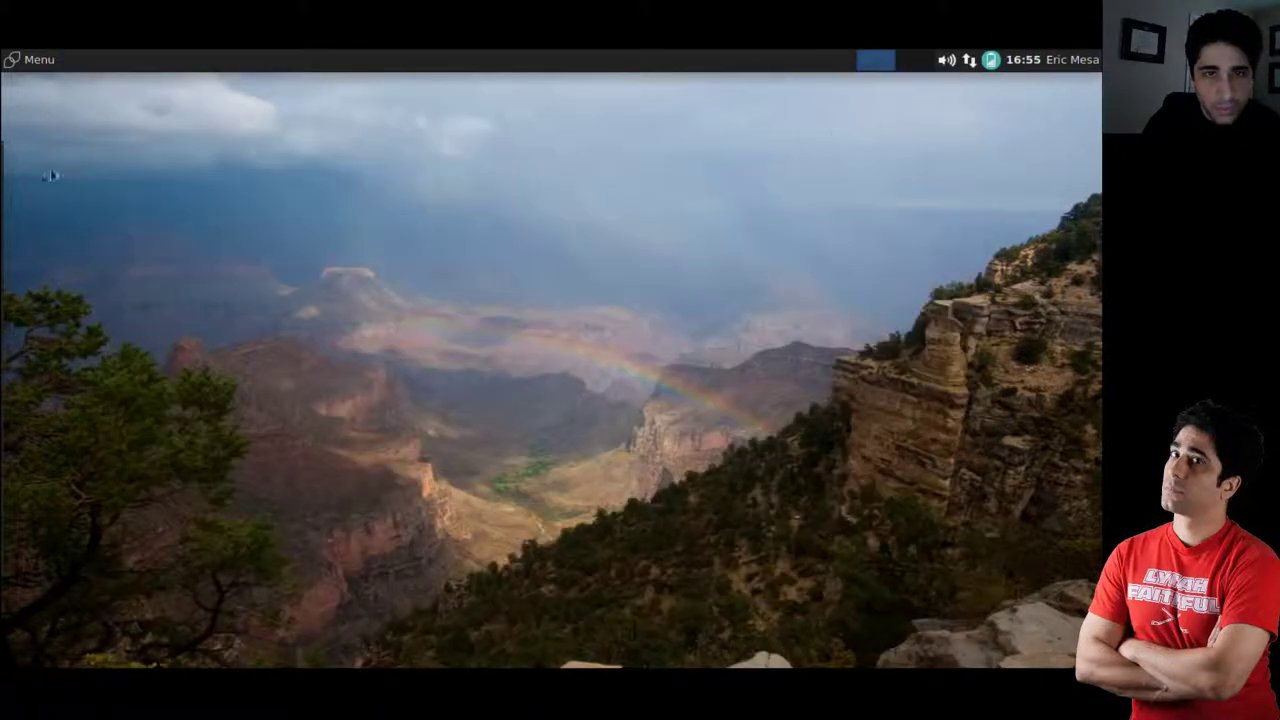
left_click(32, 59)
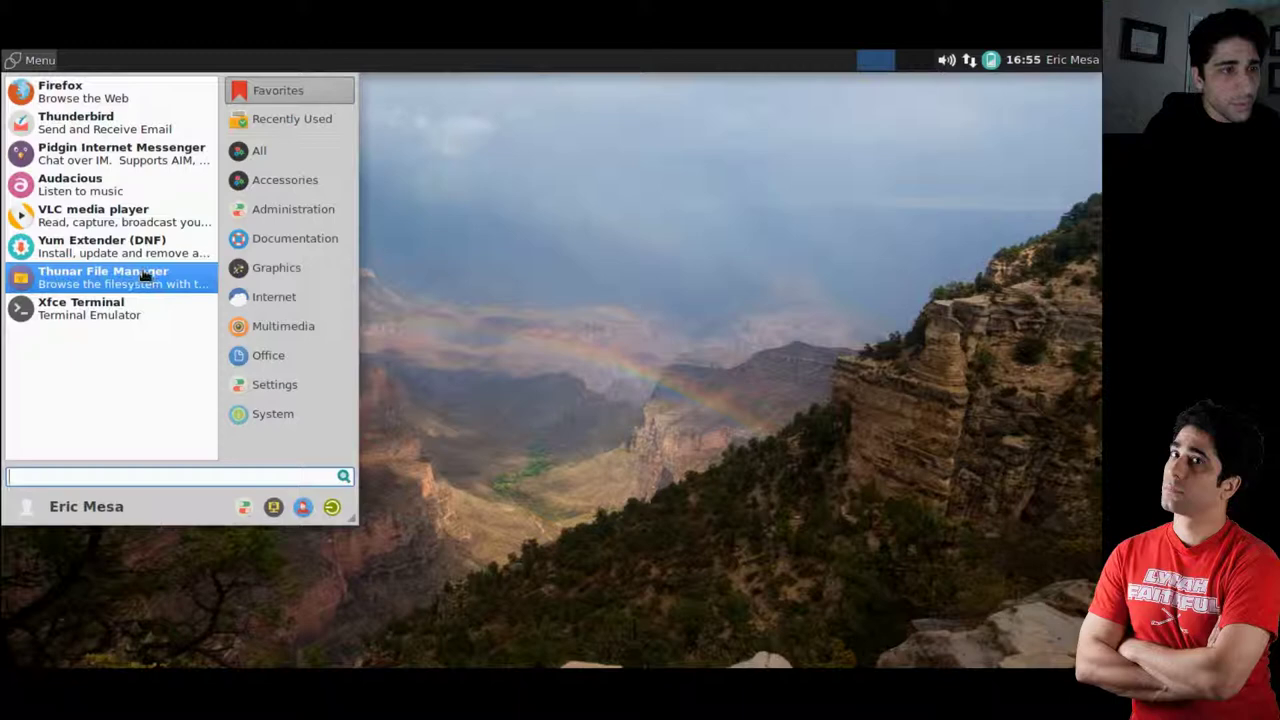
left_click(154, 240)
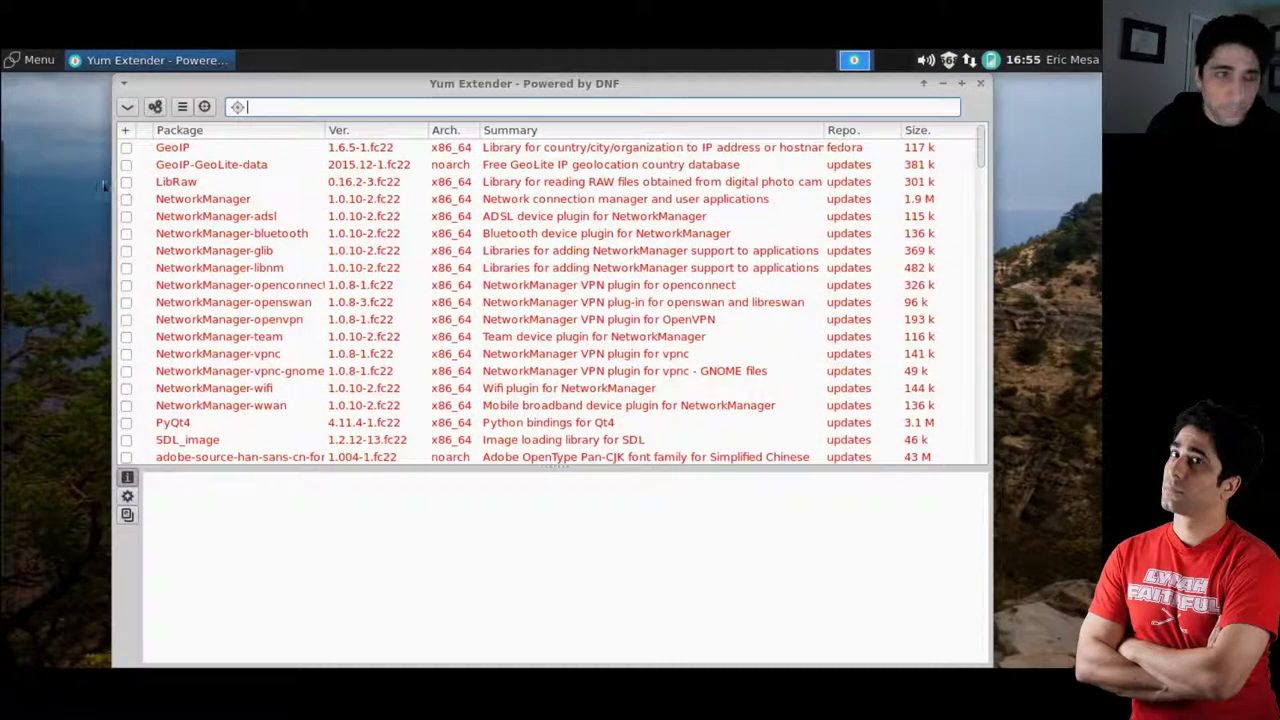
Select all available package updates and try to apply them, acknowledging the resulting dialog
left_click(124, 131)
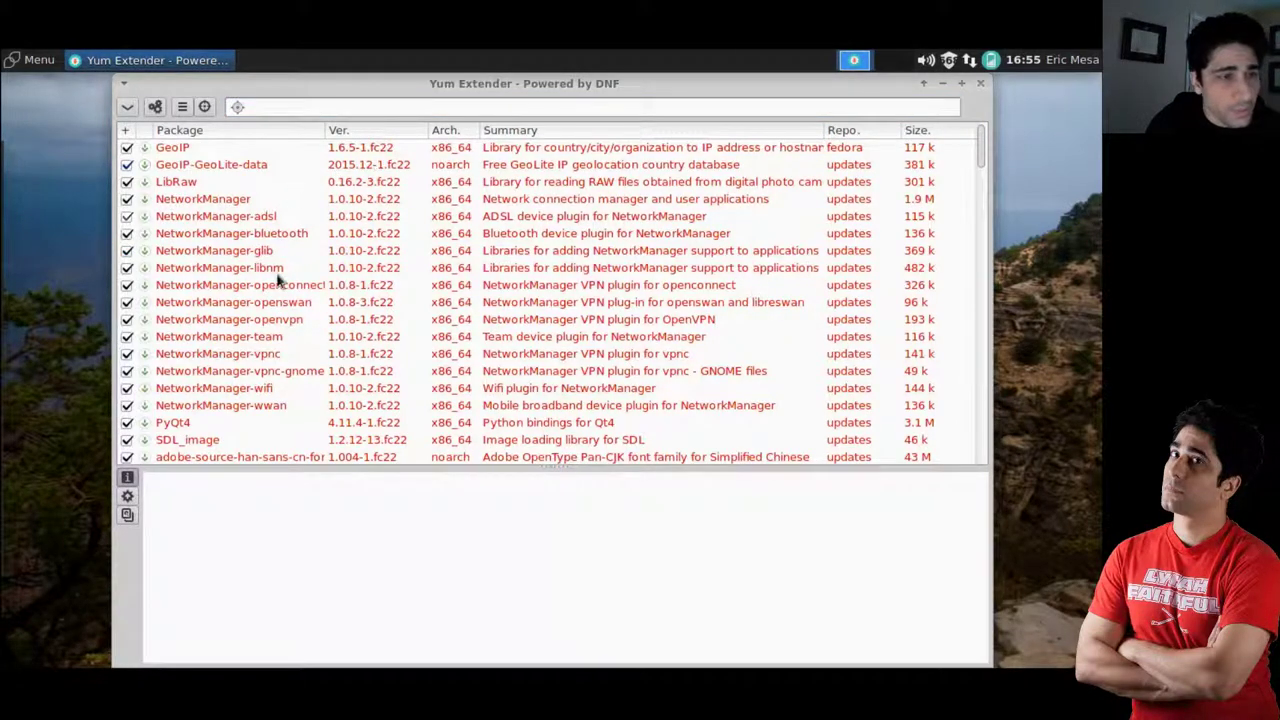
left_click(156, 106)
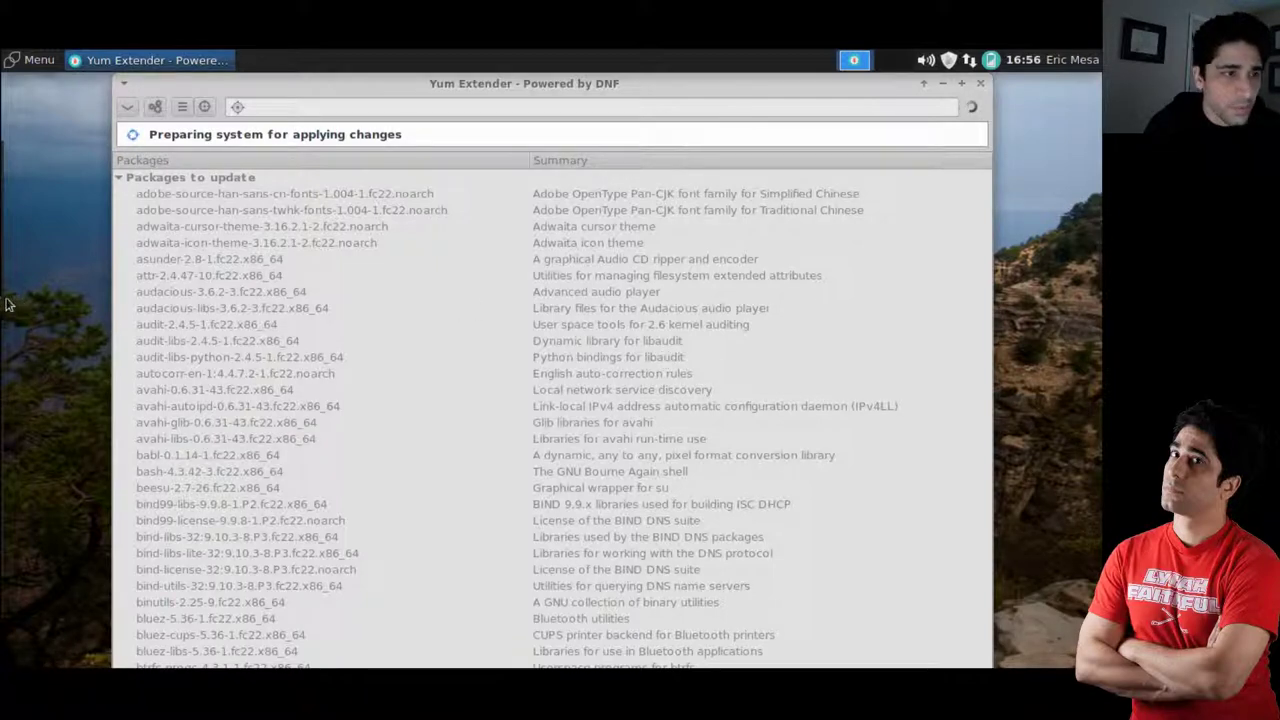
mouse_move(4, 306)
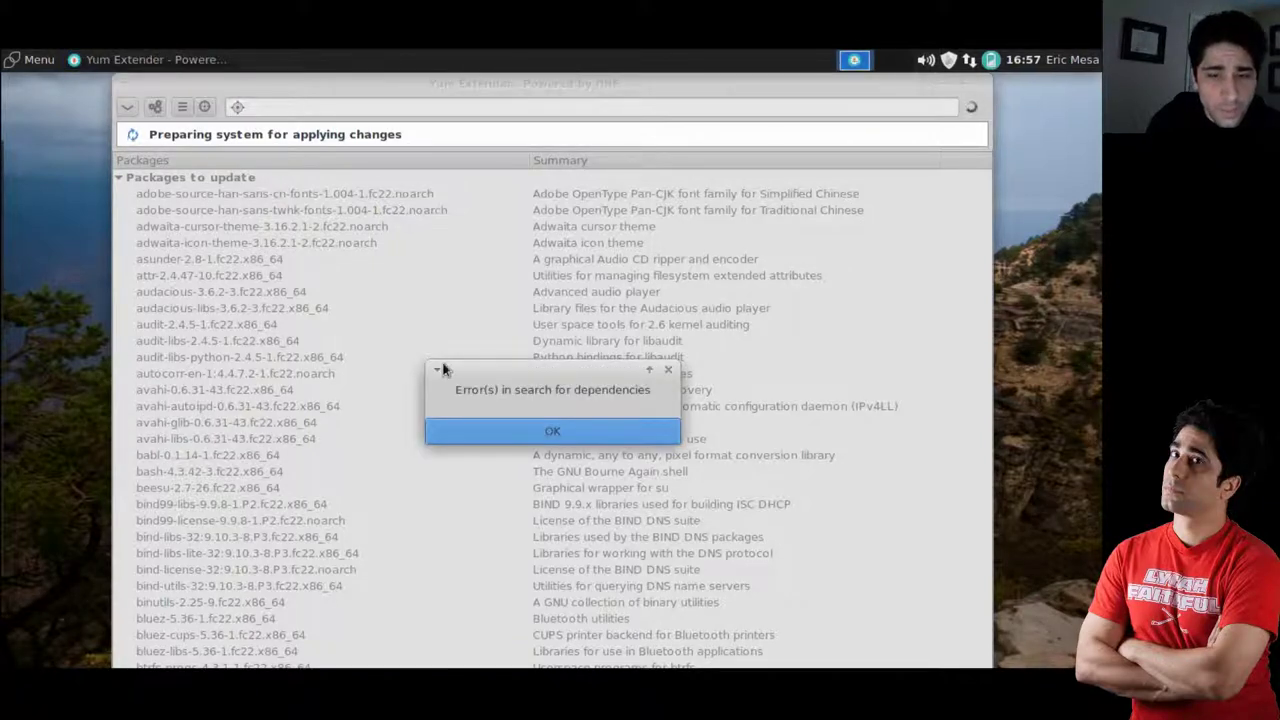
left_click(636, 440)
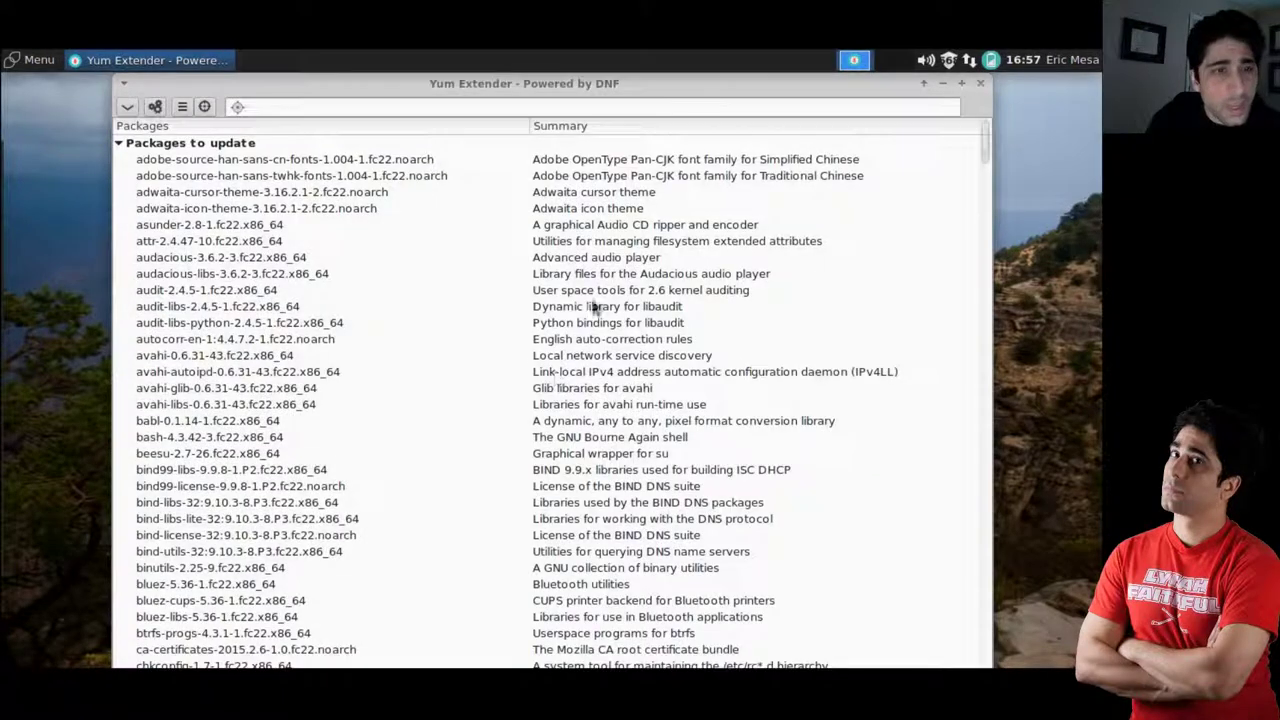
Close Yum Extender and open a maximized terminal window from the desktop
left_click(980, 83)
right_click(381, 256)
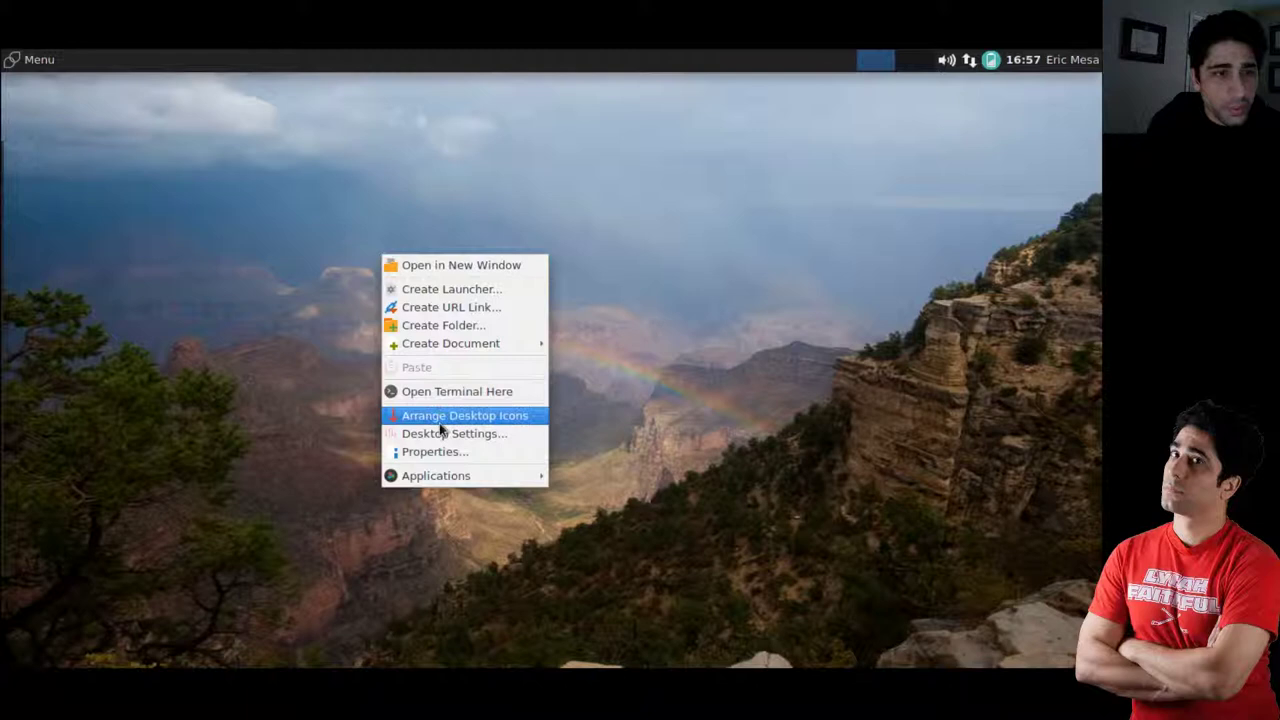
left_click(508, 391)
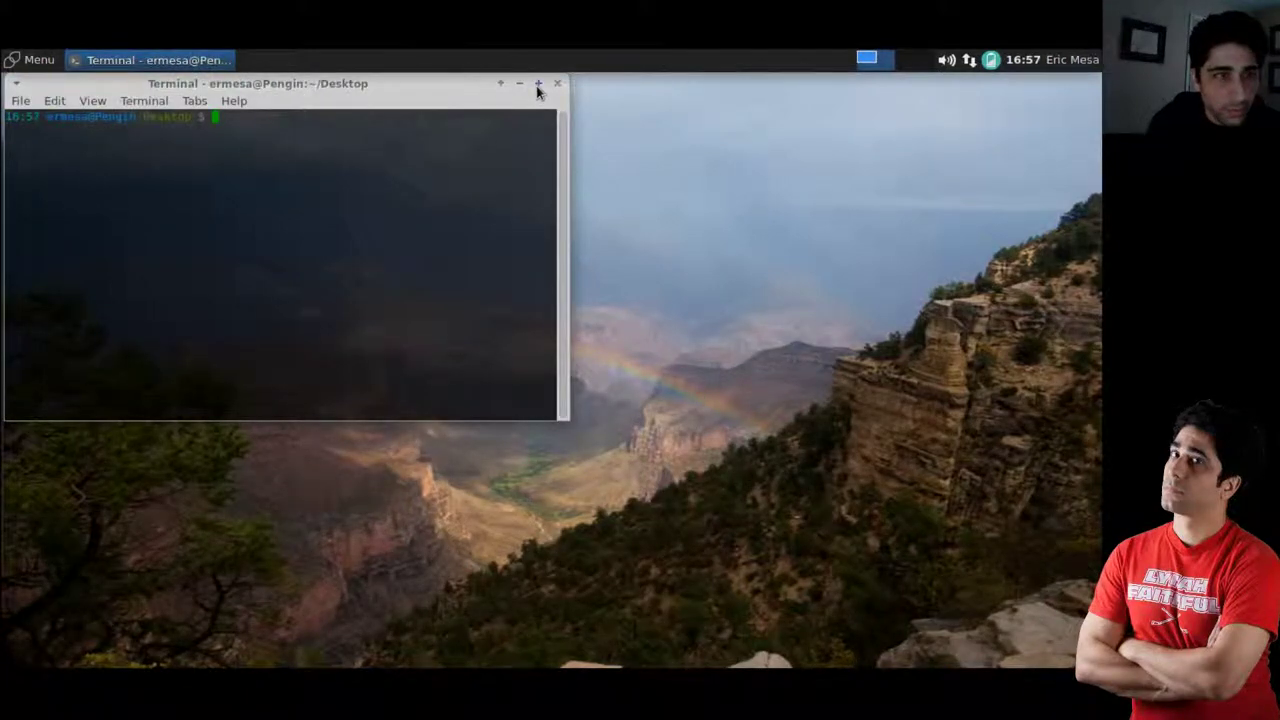
left_click(538, 85)
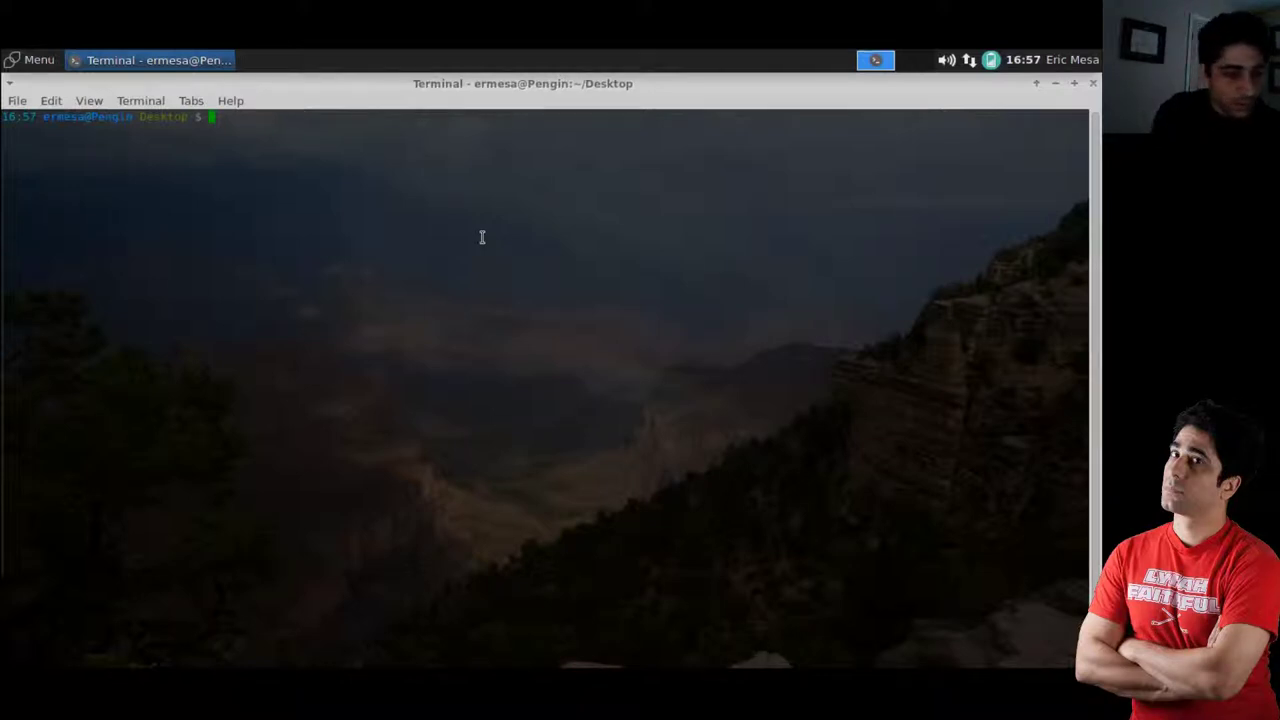
Run "sudo dnf update -y" to update all packages, authenticating with the account's sudo password
type("sudo ")
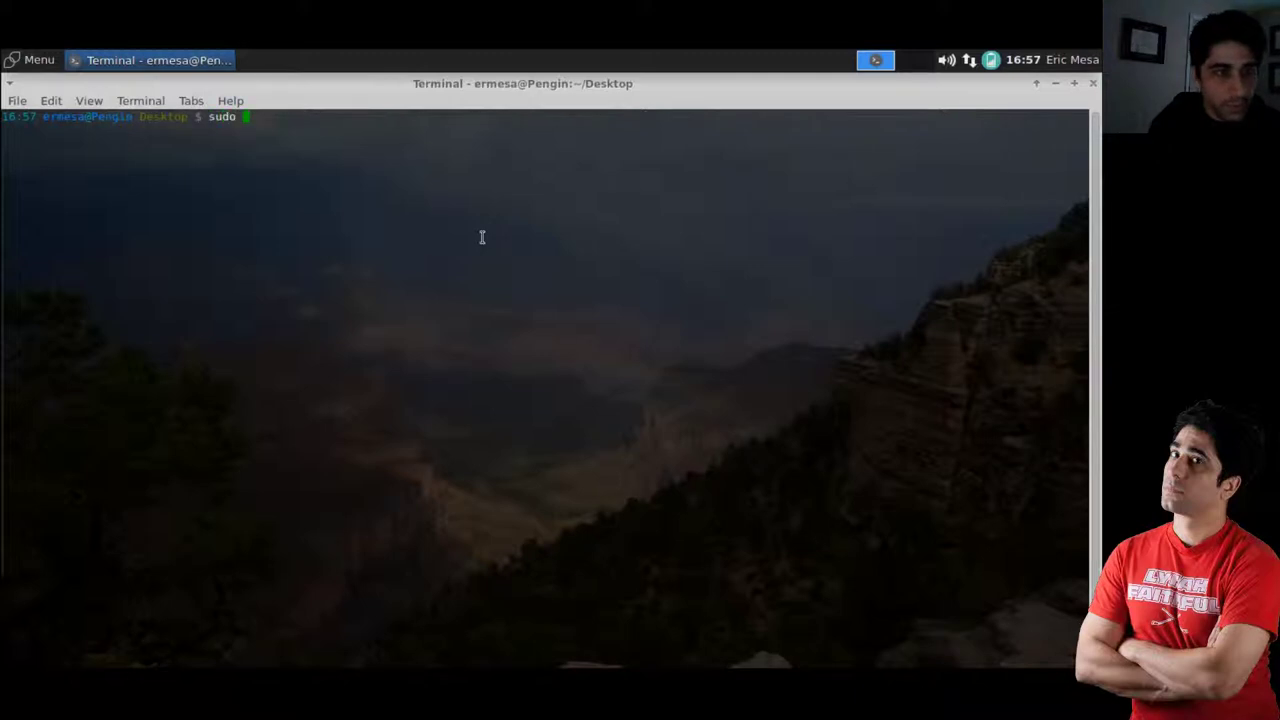
type("dnf uddate -y")
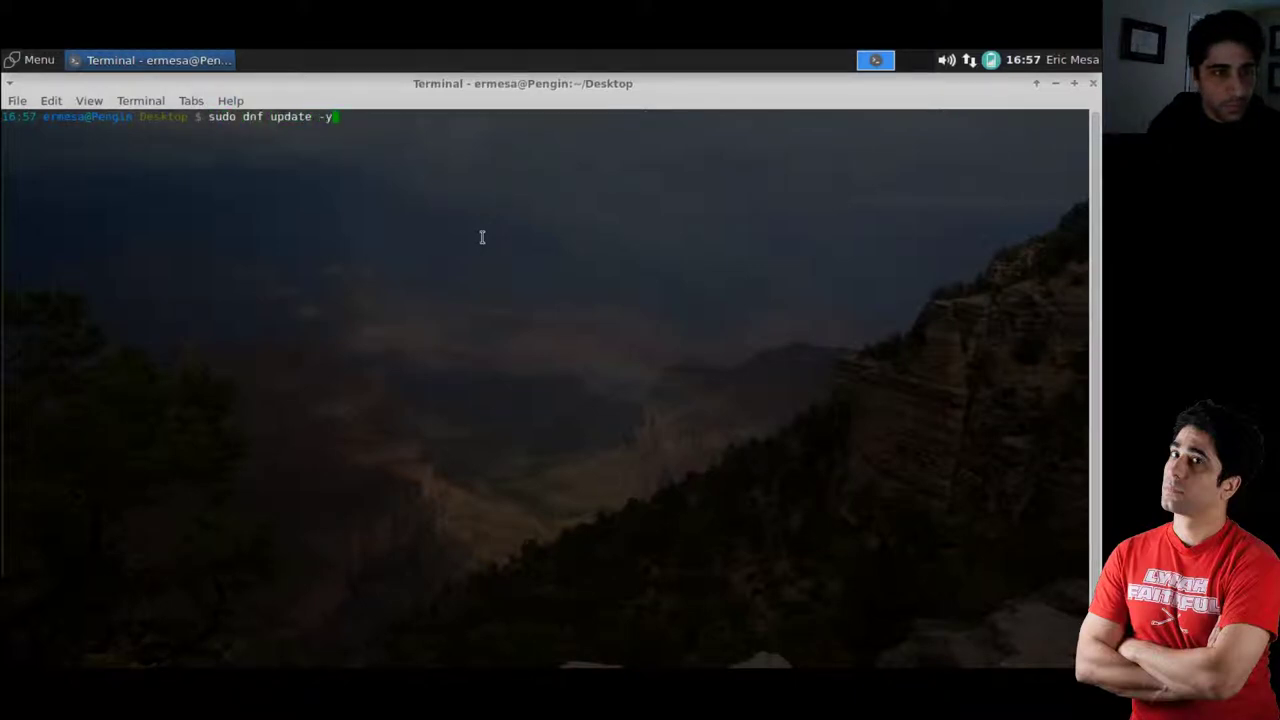
key("Return")
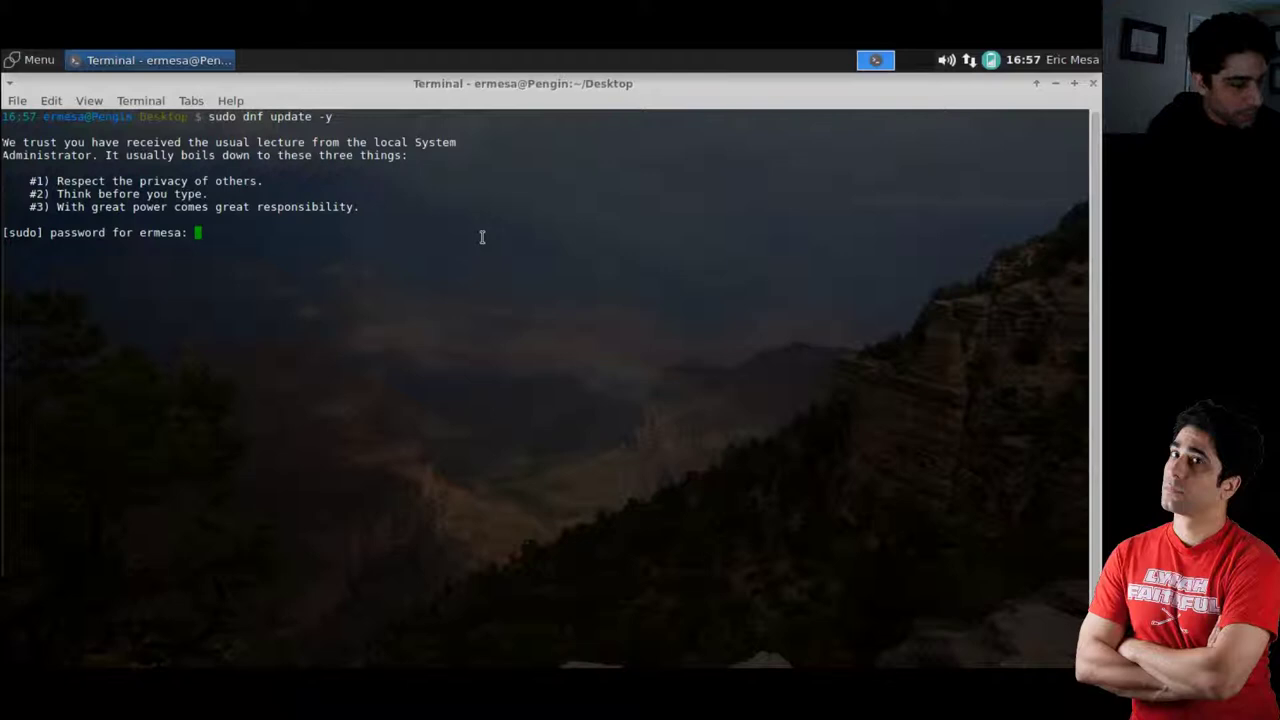
key("Return")
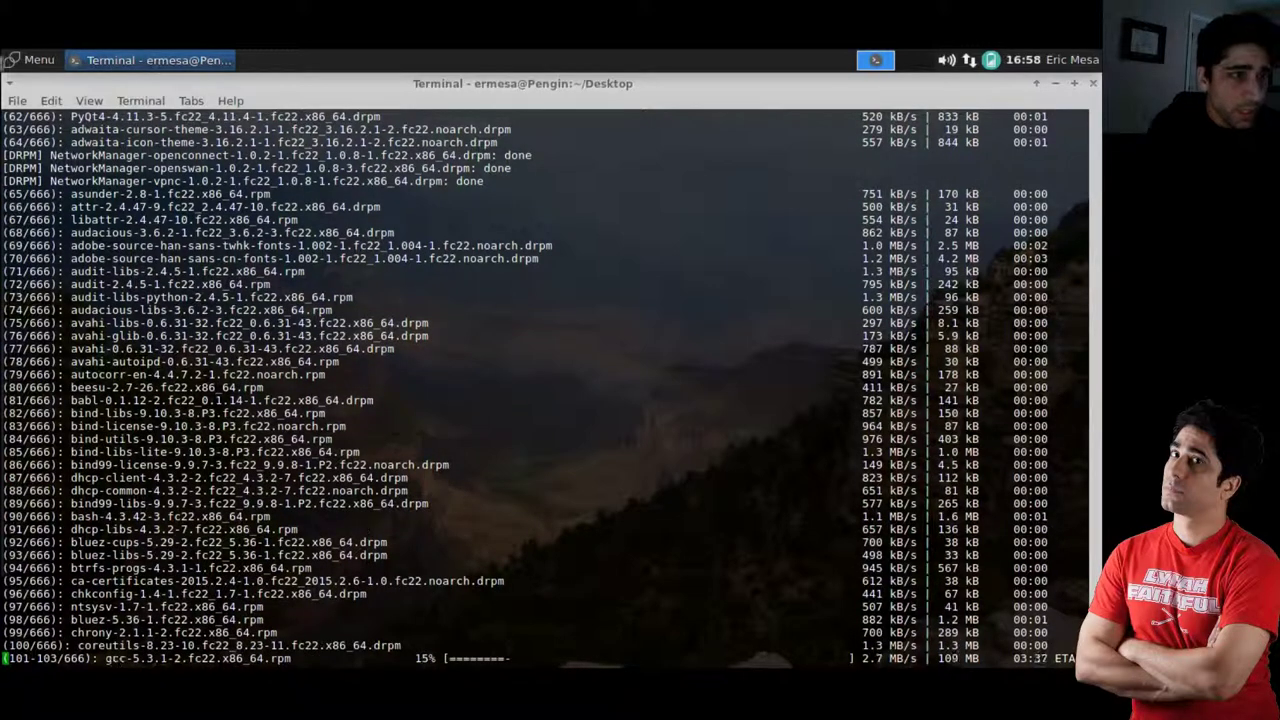
View the programs in the Graphics category of the application menu and close the menu without launching any
left_click(36, 60)
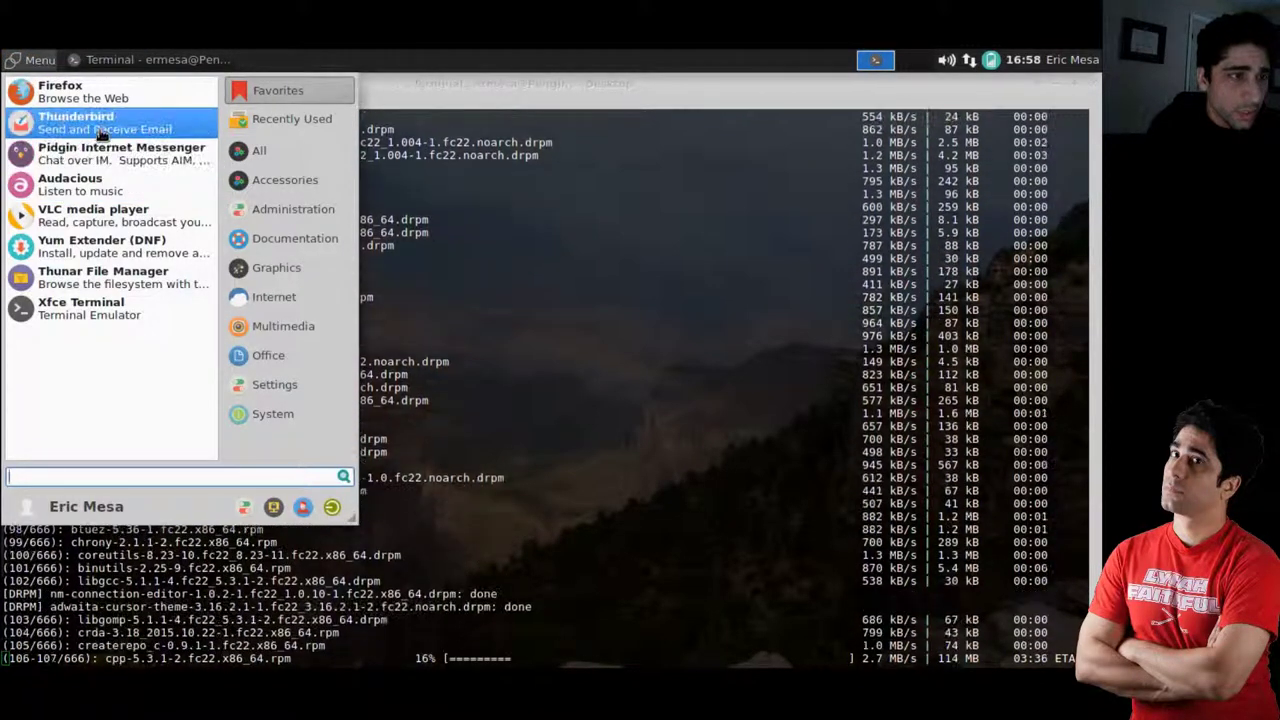
left_click(293, 278)
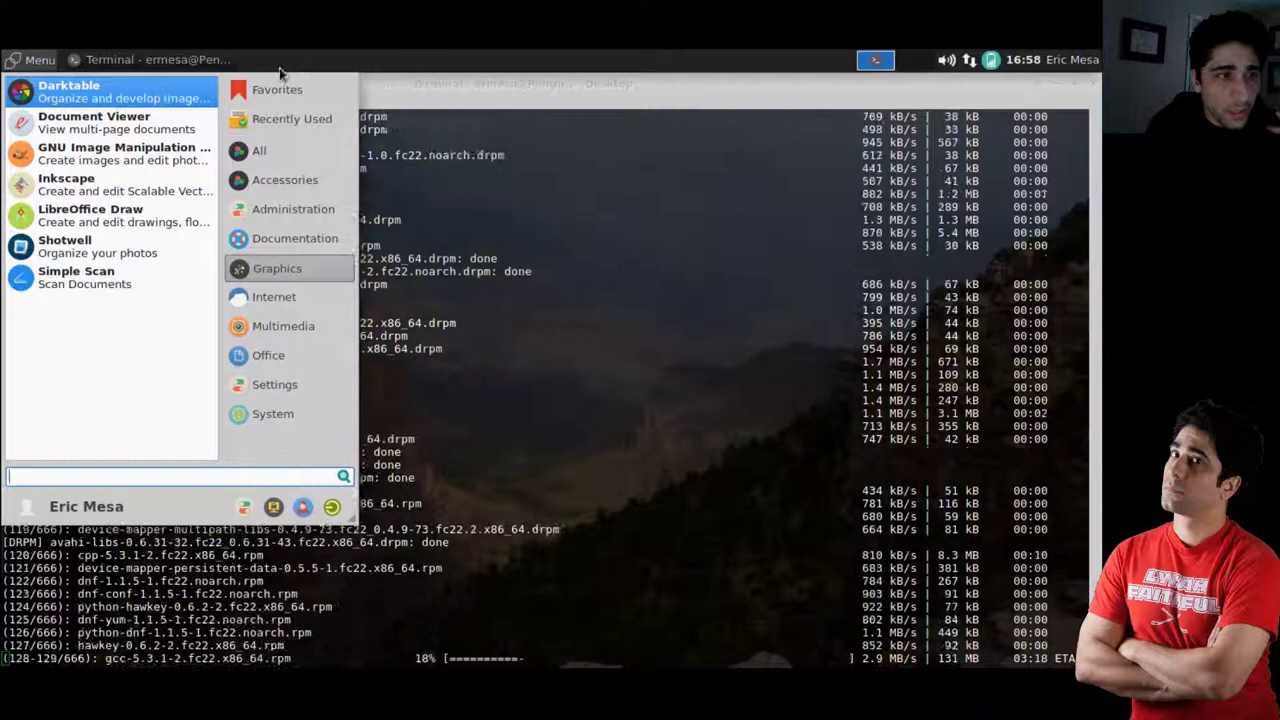
left_click(487, 64)
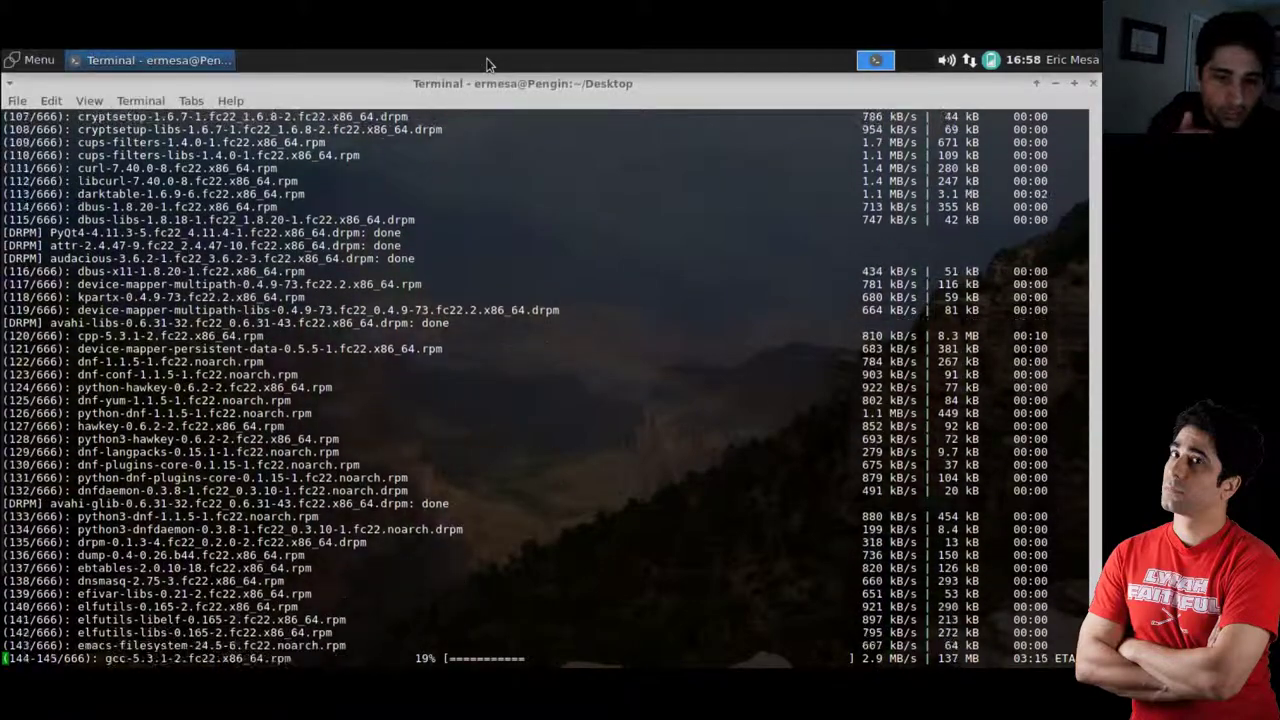